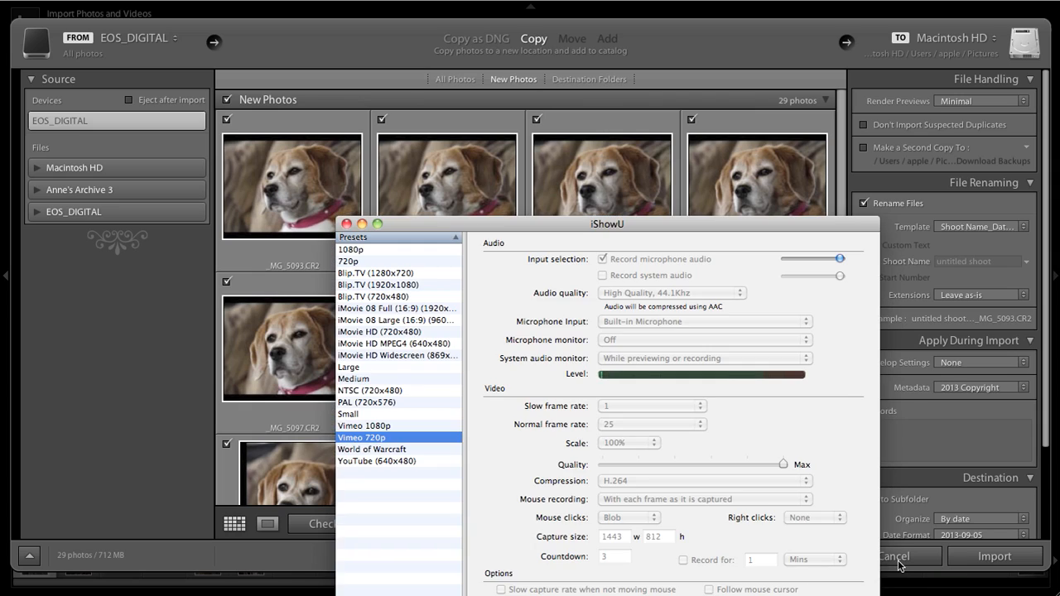
# Exclude all new photos from the import, then include only the first four, _MG_5093.CR2 to _MG_5096.CR2
pyautogui.click(926, 578)
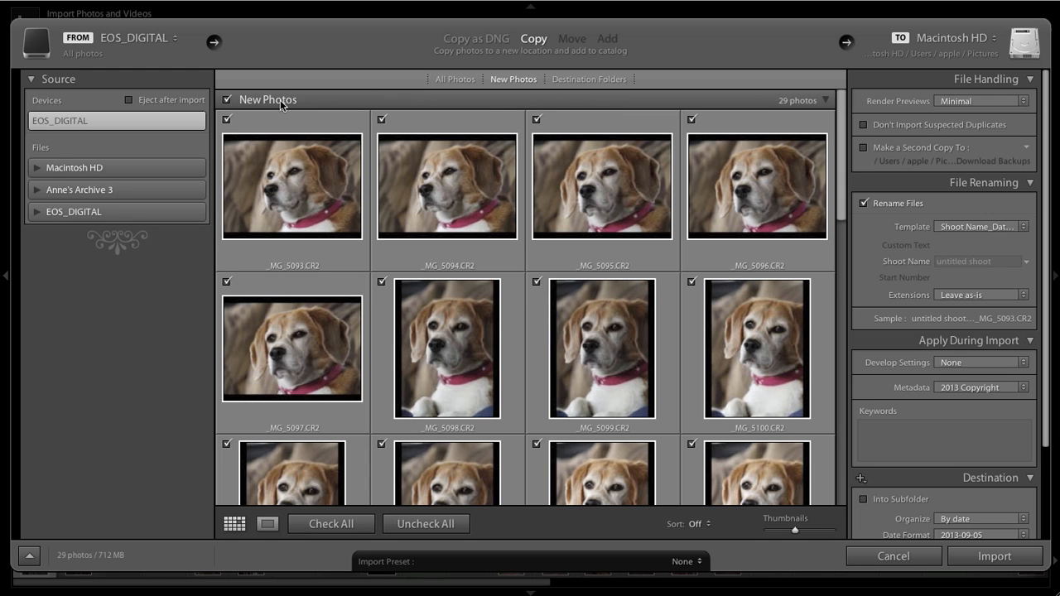
pyautogui.click(226, 101)
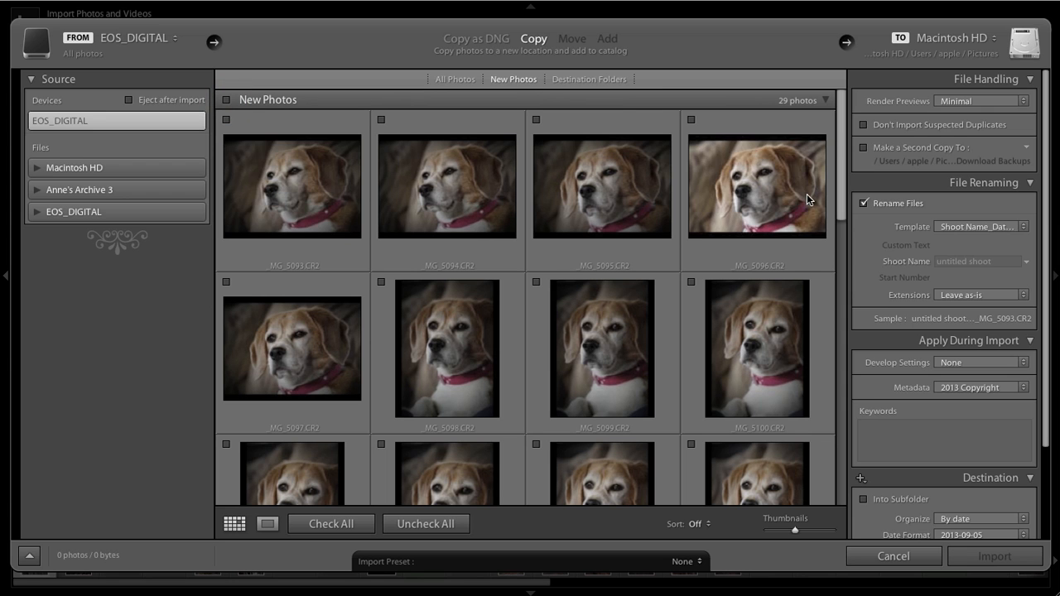
pyautogui.click(256, 186)
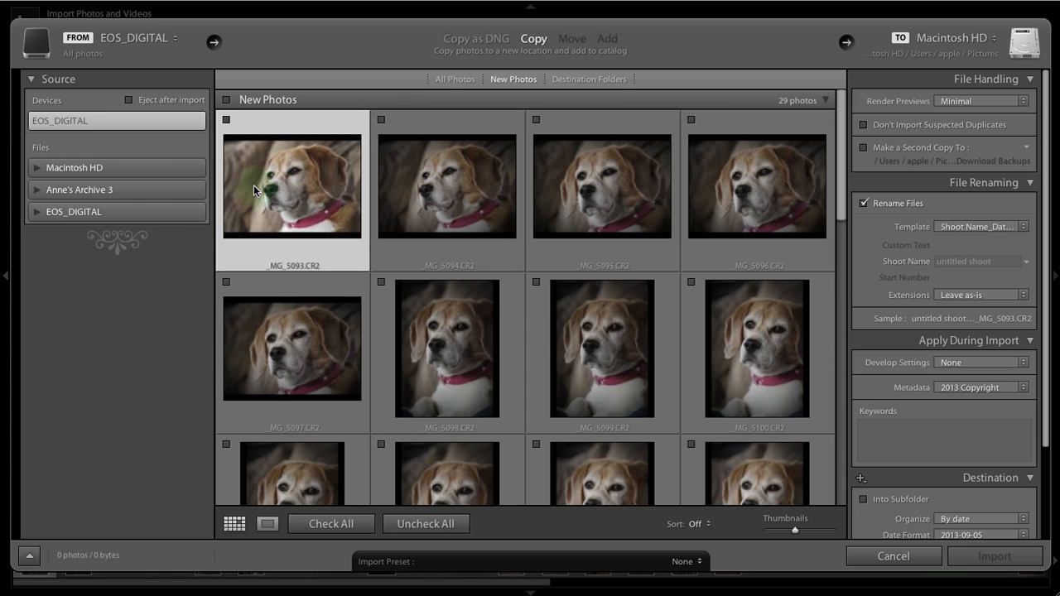
pyautogui.keyDown('shift'); pyautogui.click(763, 200); pyautogui.keyUp('shift')
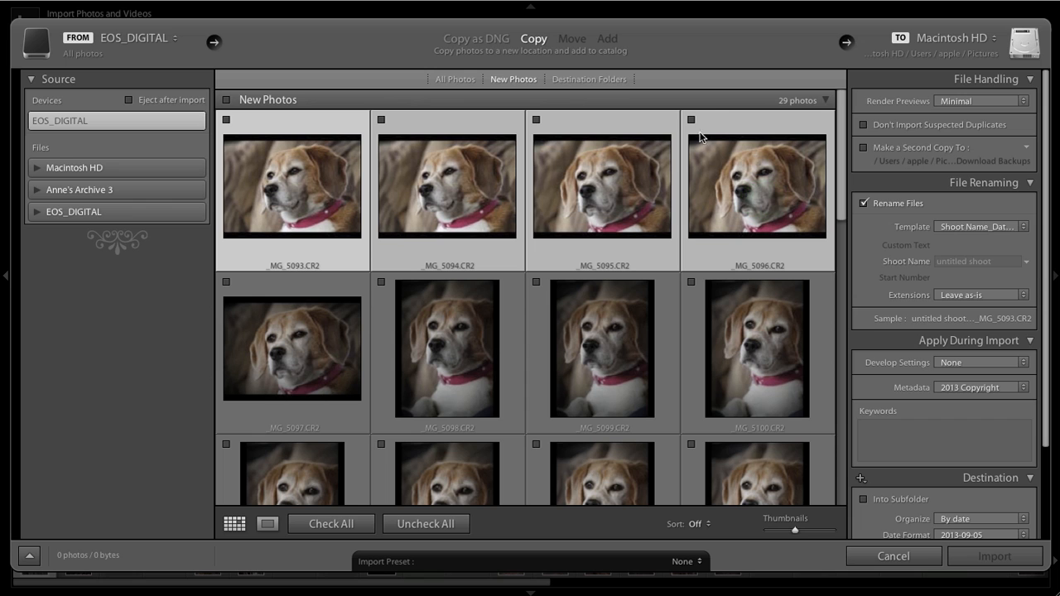
pyautogui.click(692, 120)
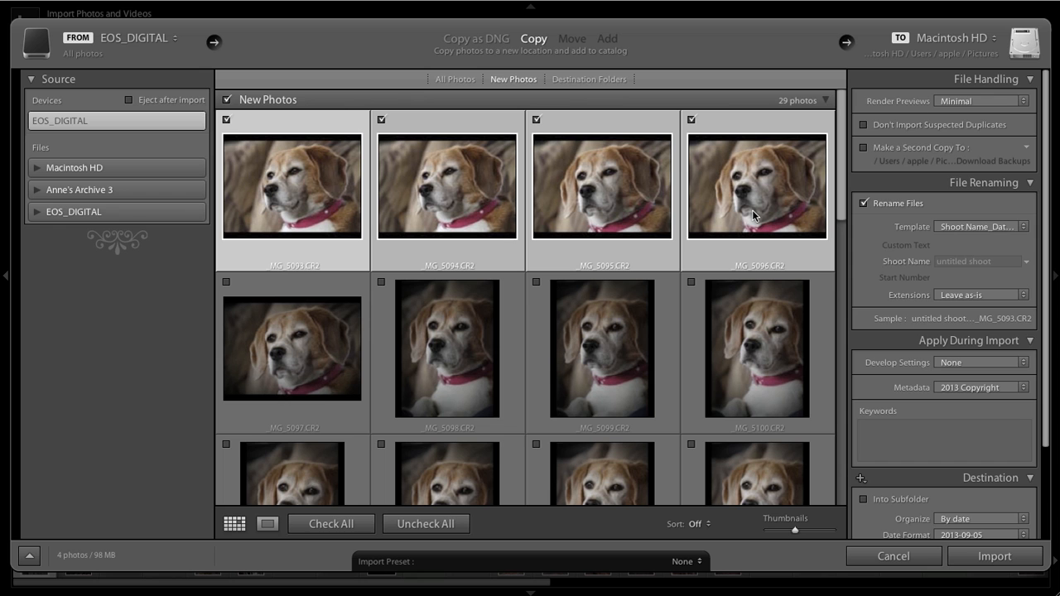
# Clear the four-photo choice and include every new photo in the import
pyautogui.click(226, 100)
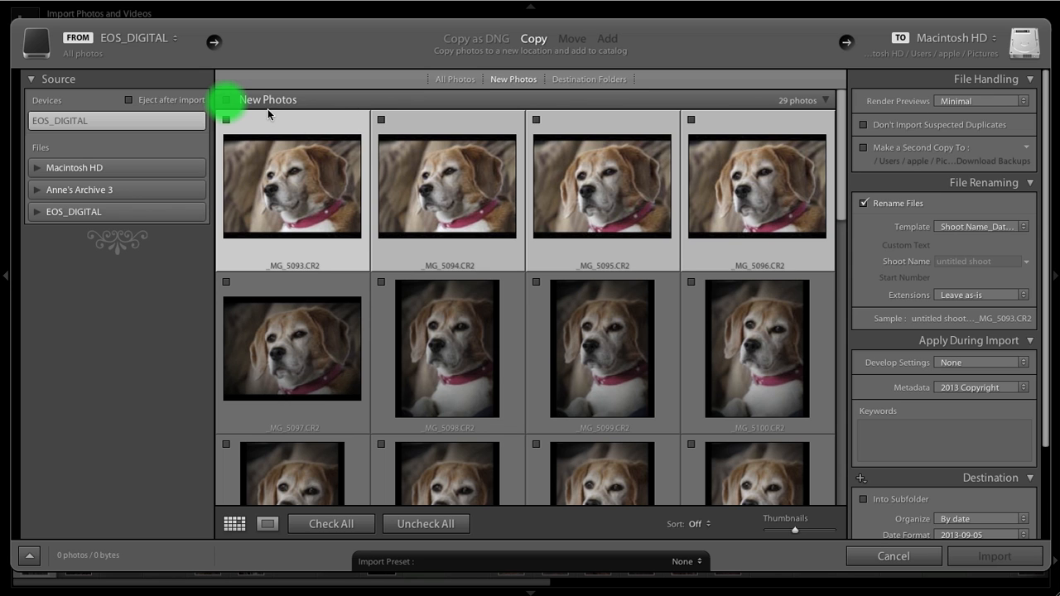
pyautogui.click(354, 238)
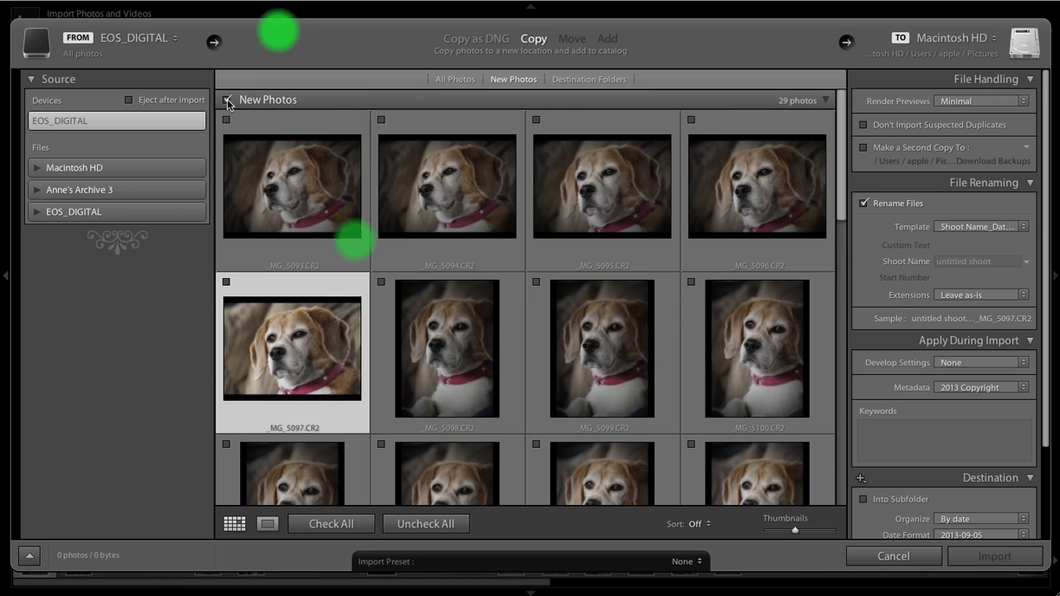
pyautogui.click(227, 100)
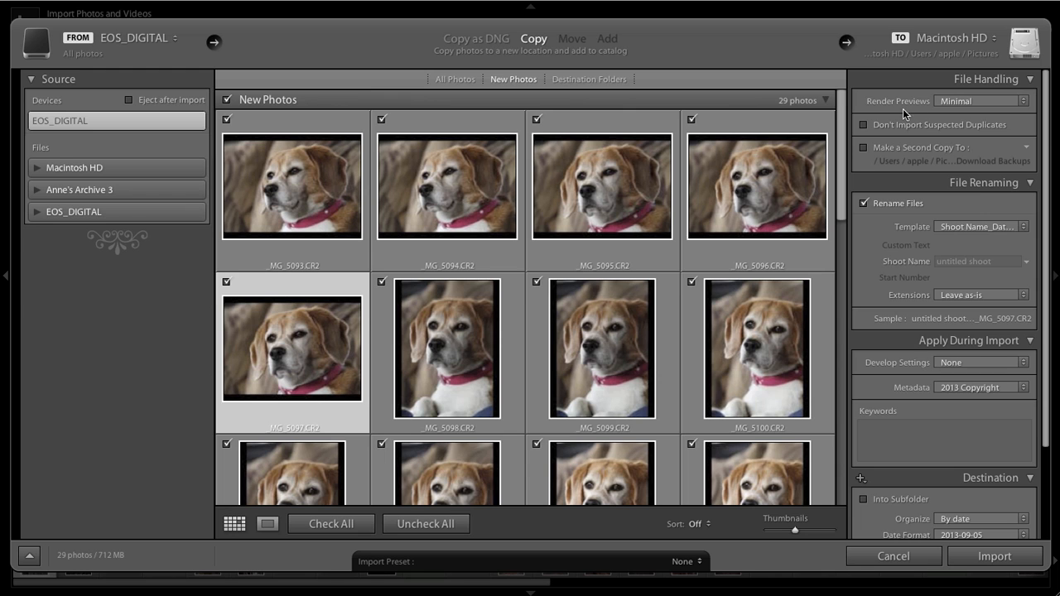
# Keep Render Previews at Minimal and enable Don't Import Suspected Duplicates
pyautogui.click(1024, 101)
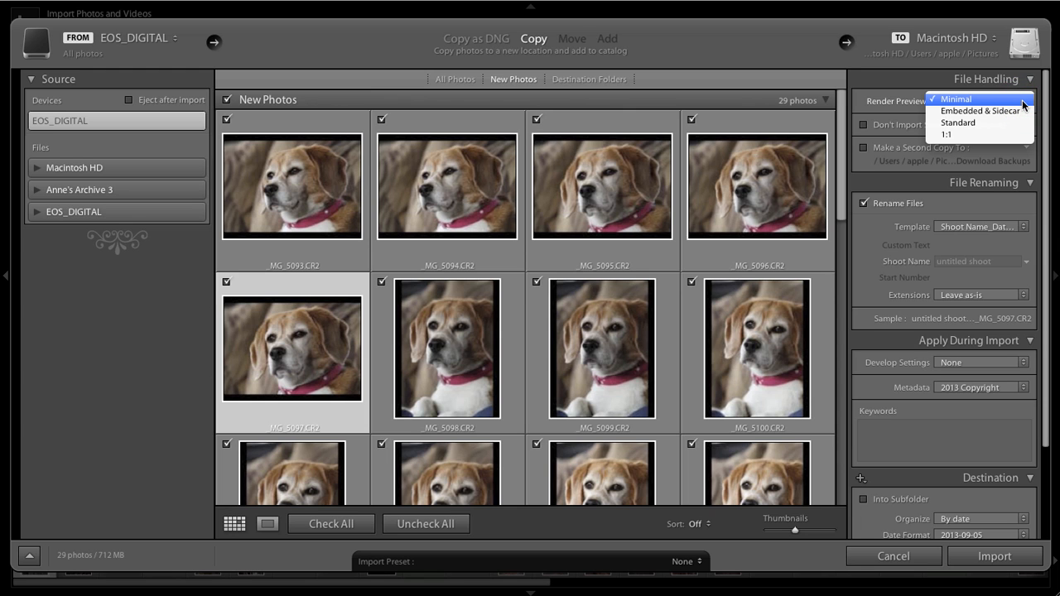
pyautogui.click(955, 100)
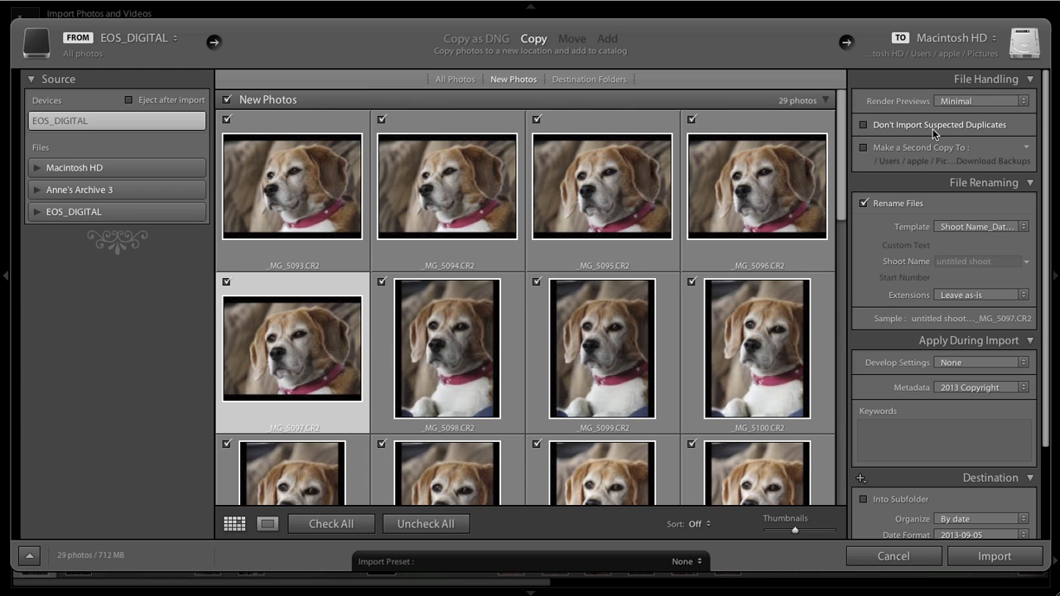
pyautogui.click(861, 125)
# Rename the imported files with the Shoot Name_Date_Original File template and the shoot name Angelina
pyautogui.click(1024, 227)
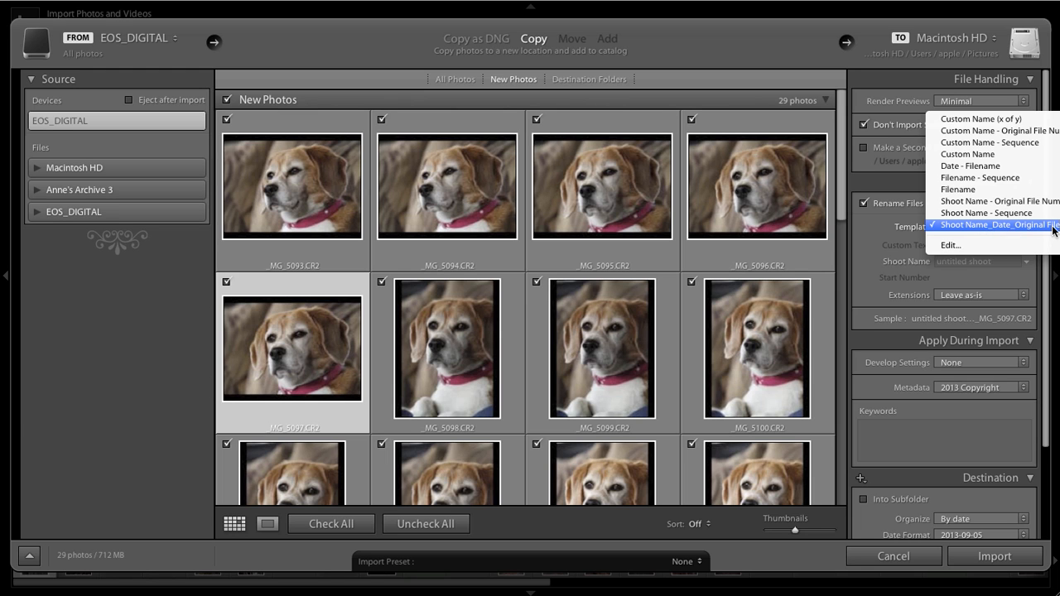
pyautogui.click(964, 225)
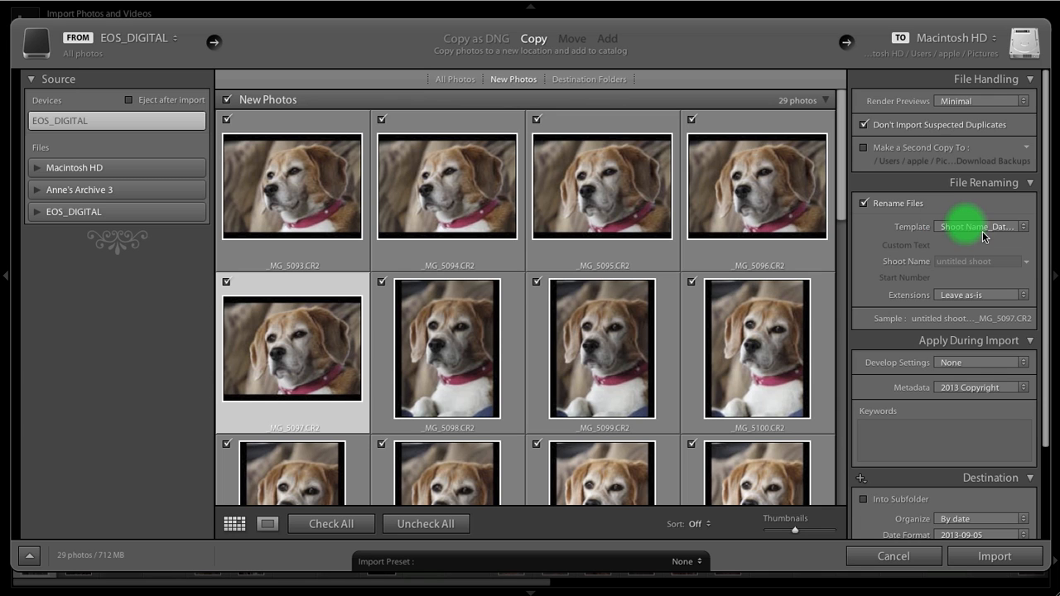
pyautogui.click(943, 264)
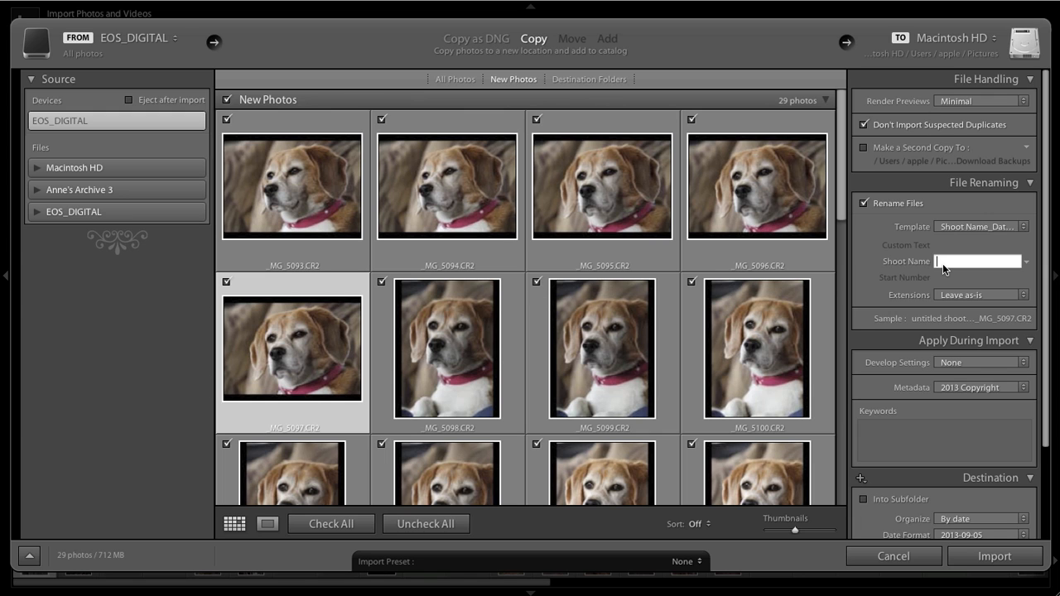
pyautogui.write('Angelina')
# Review the available develop presets and keep Develop Settings for the import at None
pyautogui.scroll(-2, 1027, 381)
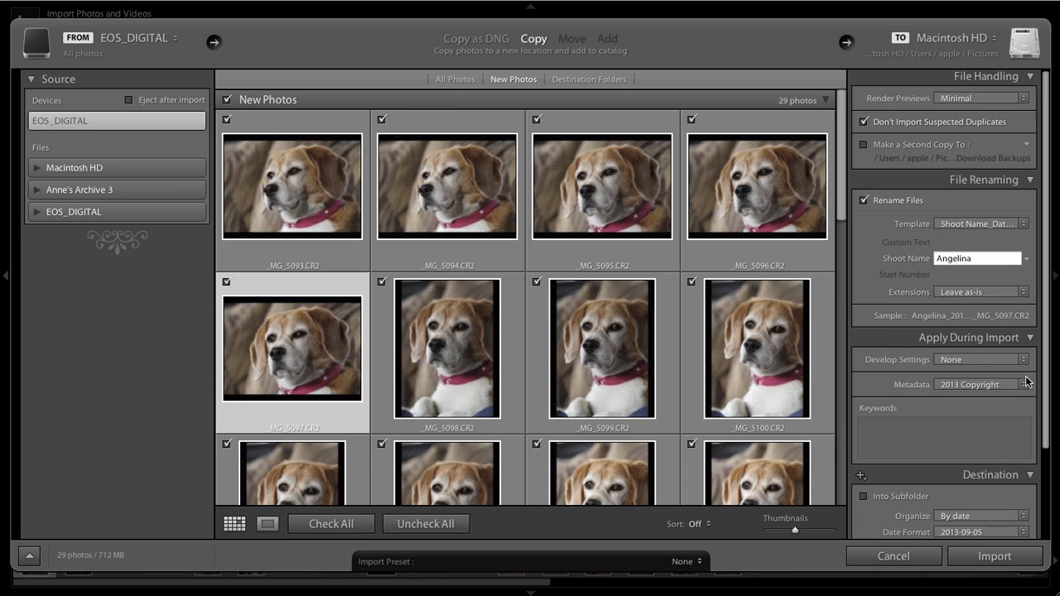
pyautogui.scroll(-2, 1025, 376)
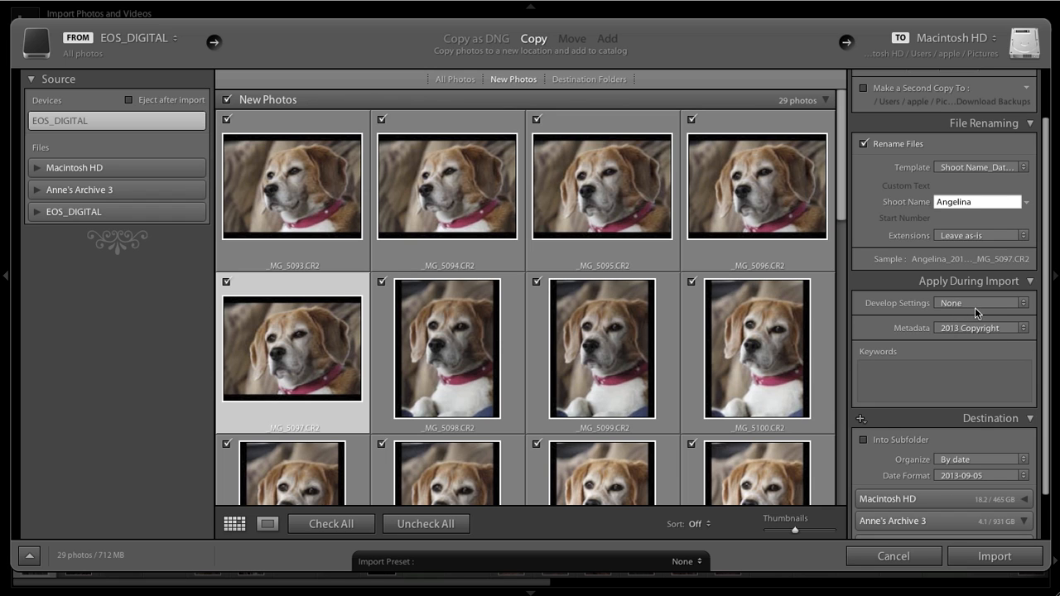
pyautogui.click(1024, 304)
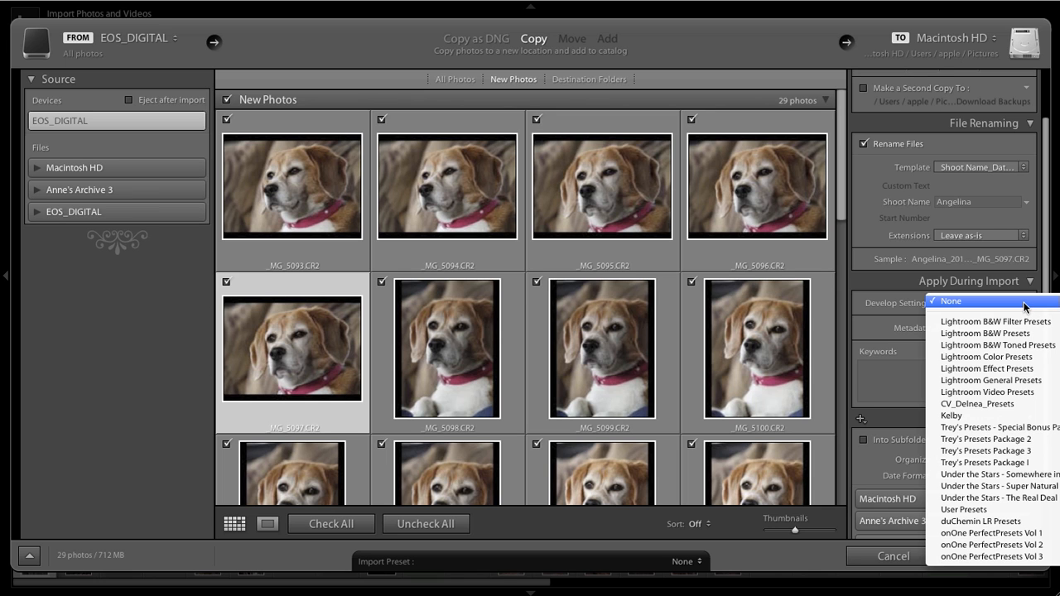
pyautogui.click(1025, 307)
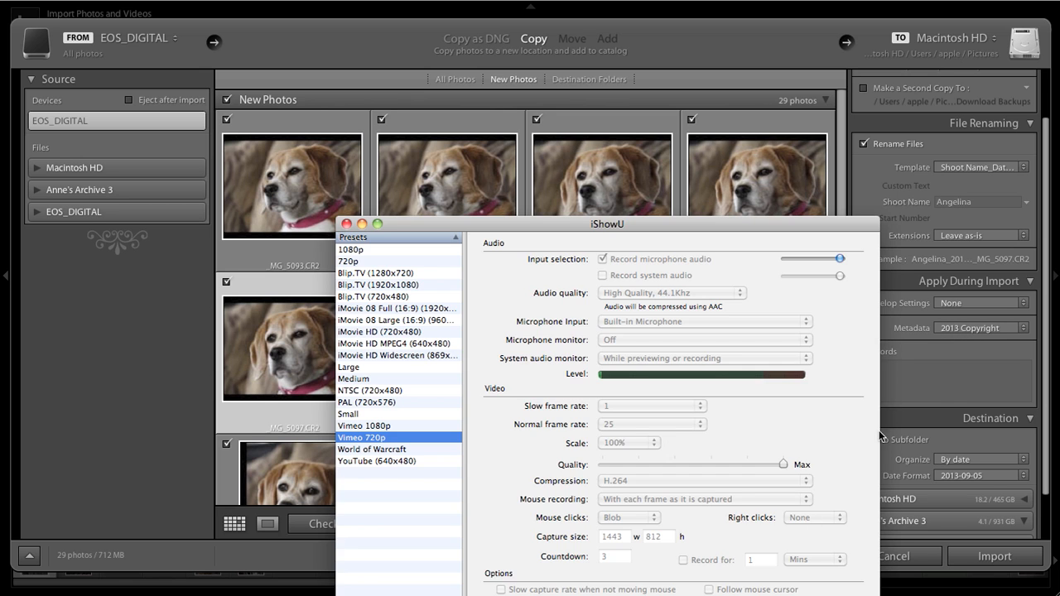
pyautogui.click(942, 377)
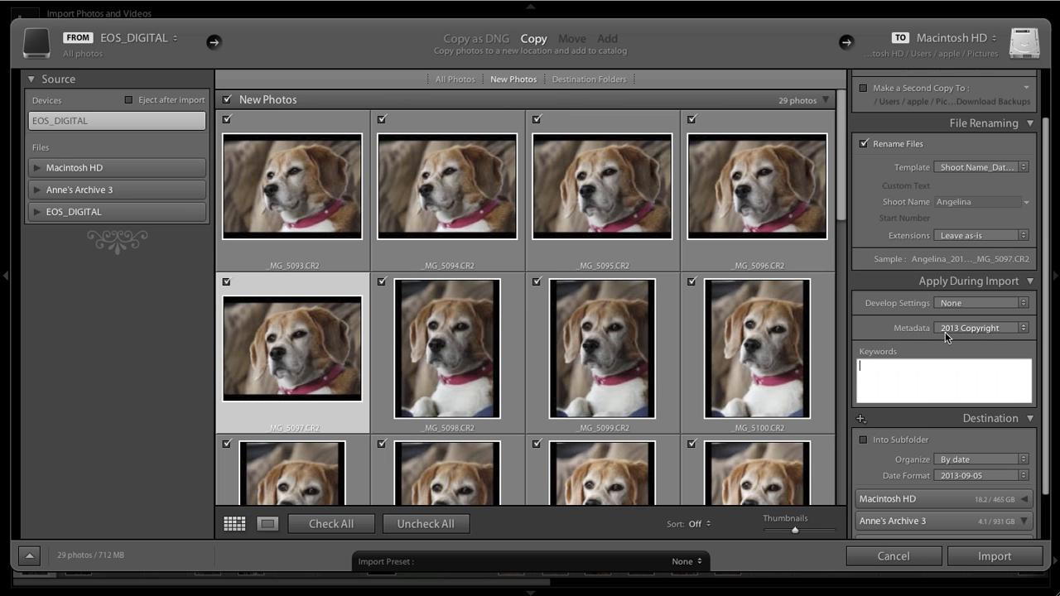
# Start a new metadata preset with 2013 and the photographer's name as Copyright and the Copyright Status set to Copyrighted
pyautogui.click(1024, 331)
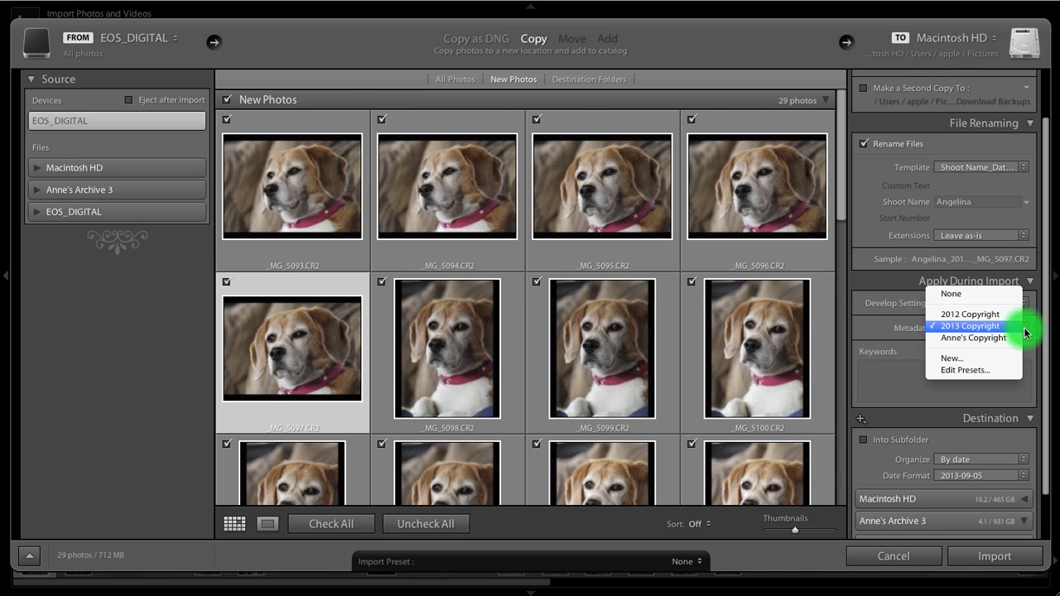
pyautogui.click(954, 359)
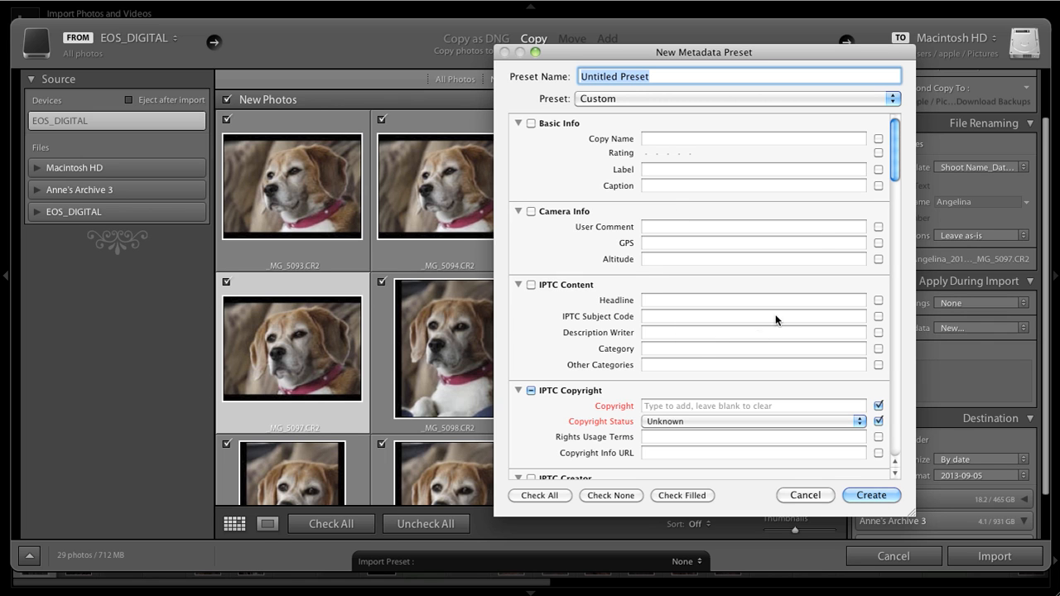
pyautogui.moveTo(897, 152); pyautogui.dragTo(897, 179)
pyautogui.click(711, 259)
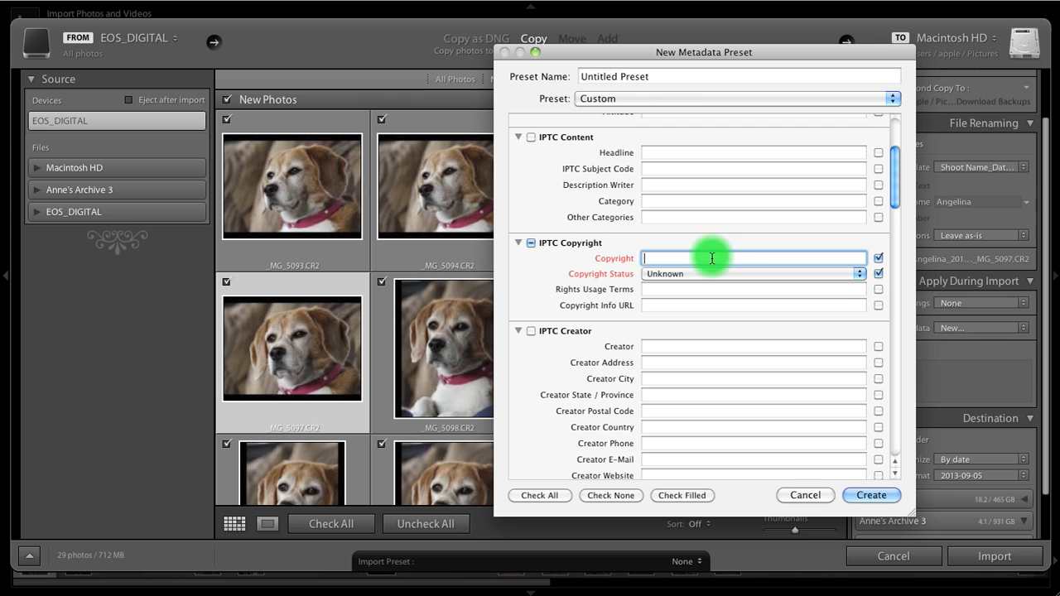
pyautogui.write('2013')
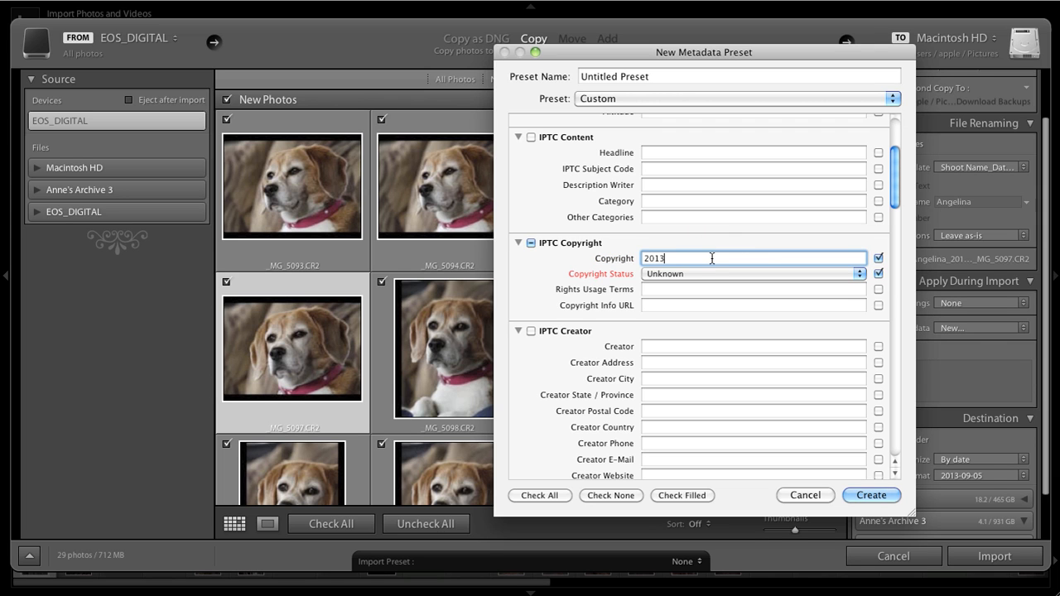
pyautogui.write(' Anne McKinnell')
pyautogui.click(857, 274)
pyautogui.click(741, 287)
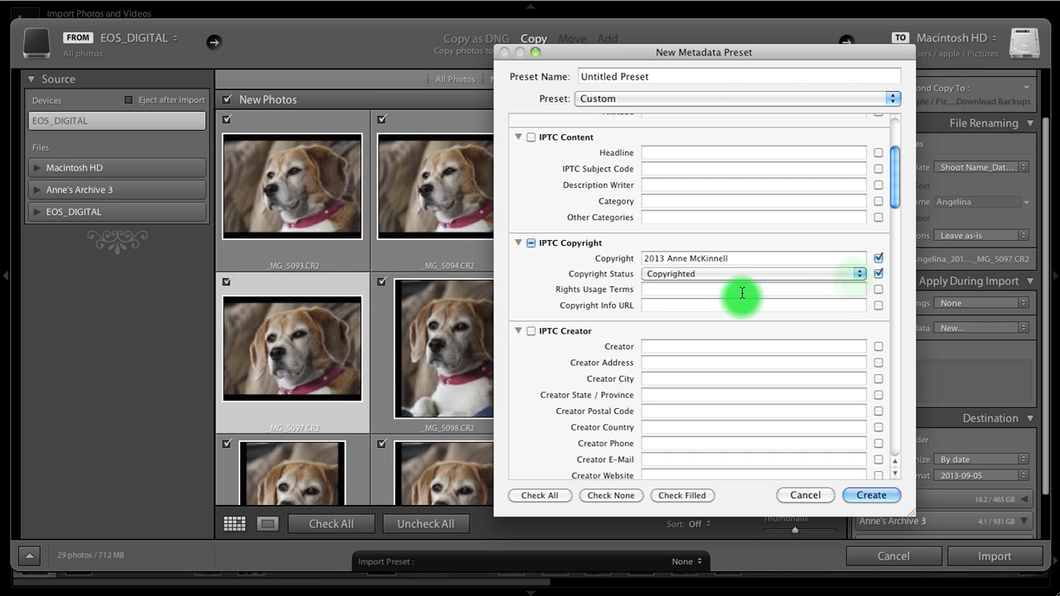
# Look through the remaining IPTC and video fields of the new metadata preset and discard it
pyautogui.scroll(-15, 743, 294)
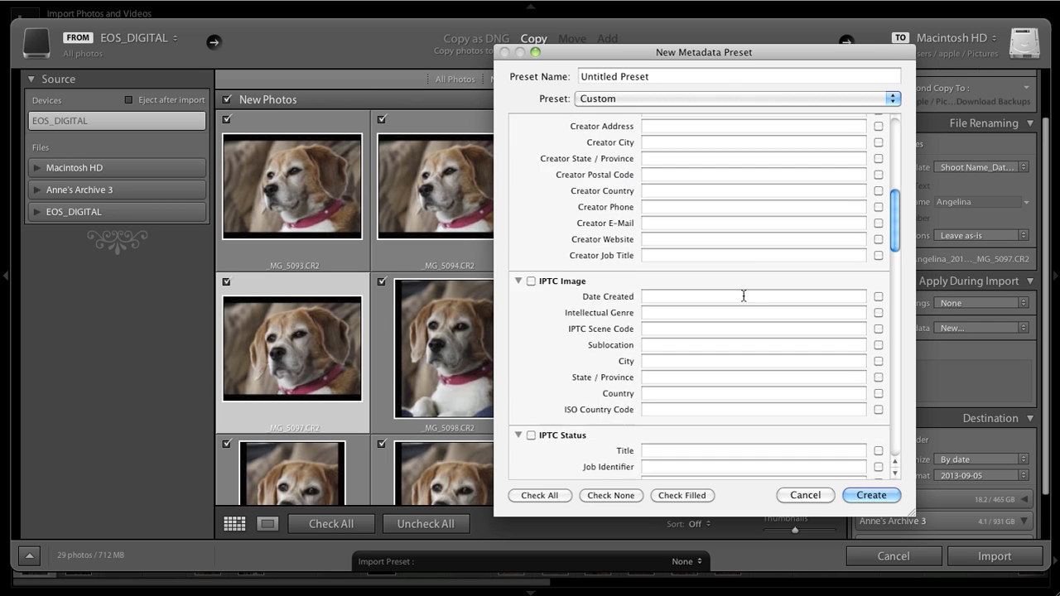
pyautogui.scroll(-15, 744, 299)
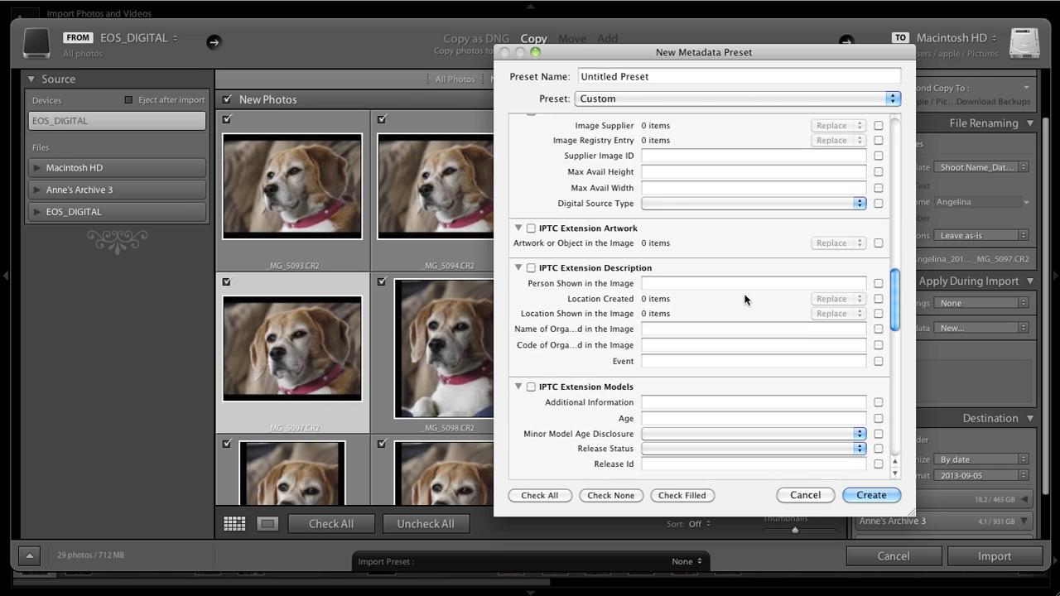
pyautogui.scroll(-10, 746, 297)
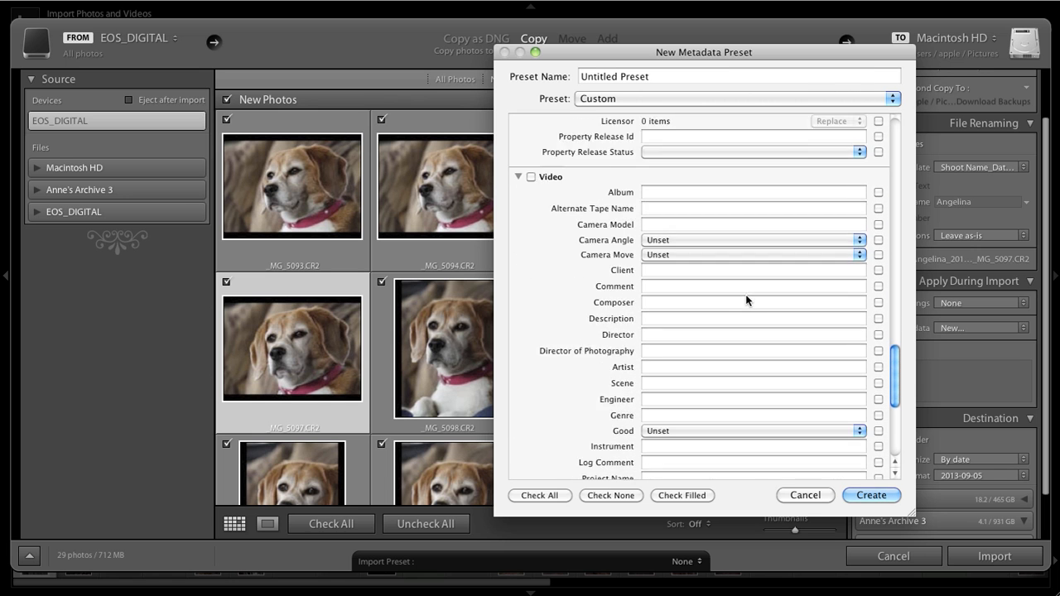
pyautogui.scroll(8, 745, 298)
pyautogui.scroll(15, 745, 294)
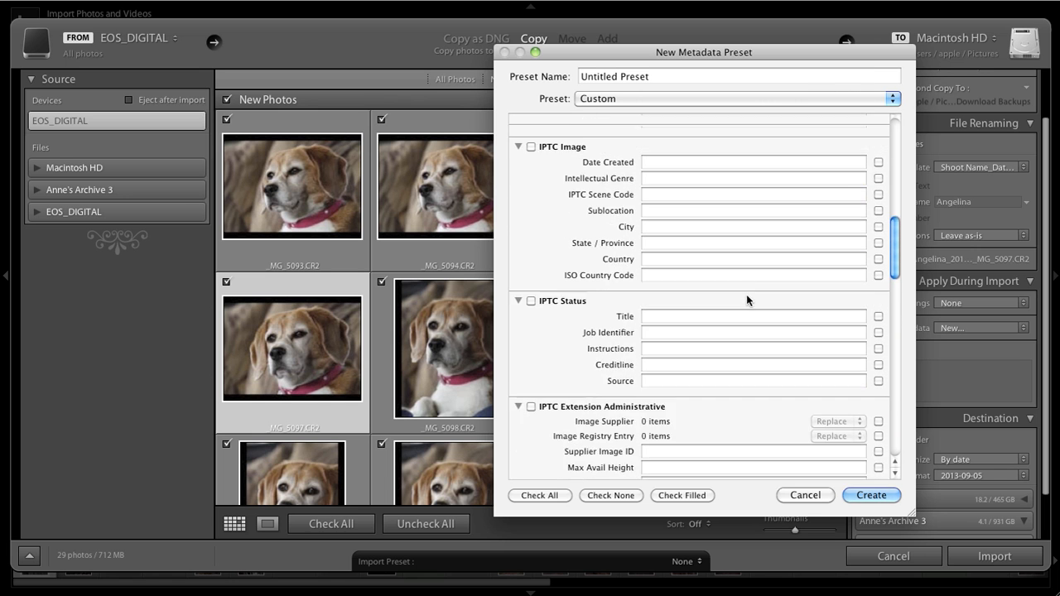
pyautogui.tripleClick(646, 76)
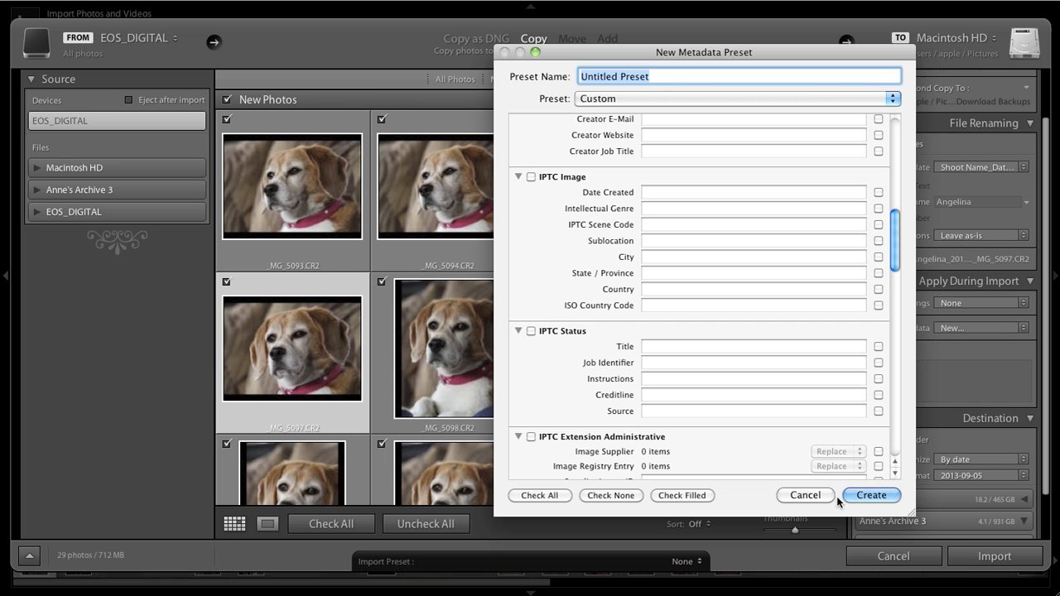
pyautogui.click(805, 496)
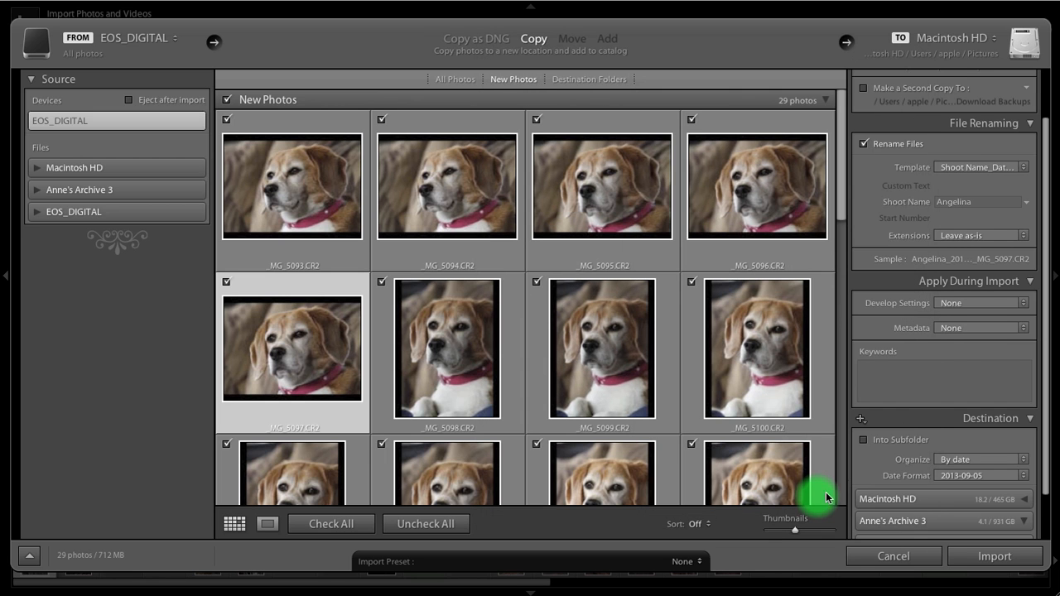
# Apply the 2013 Copyright metadata preset to the import and add the keyword beagle
pyautogui.click(1024, 327)
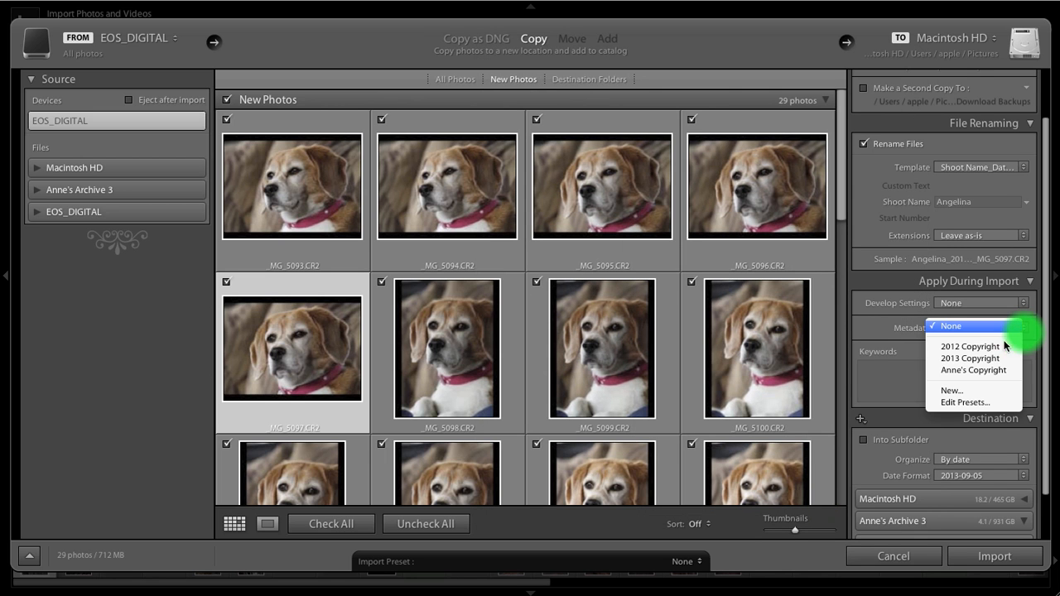
pyautogui.click(979, 358)
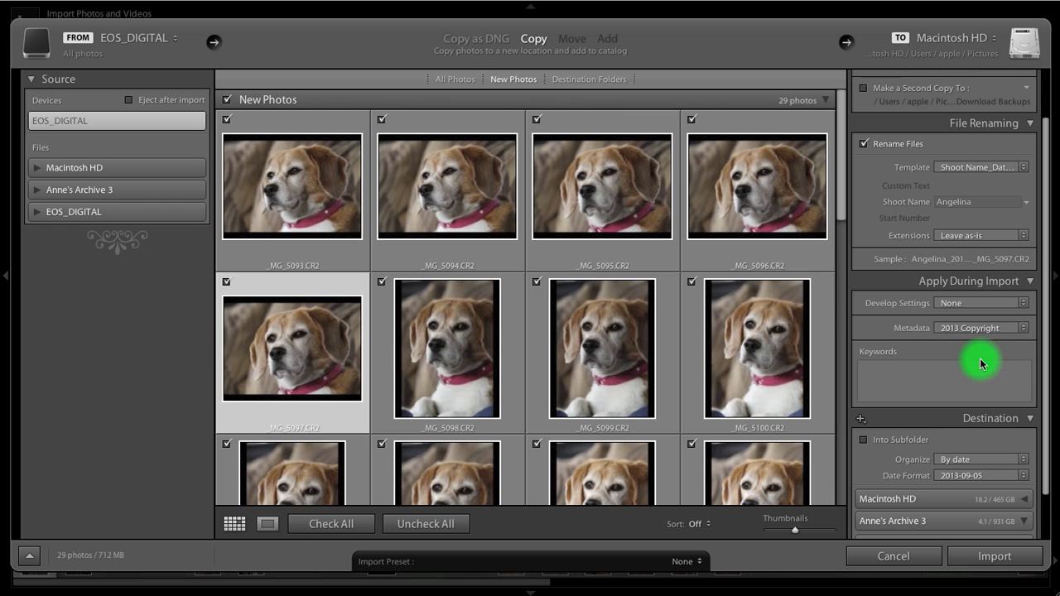
pyautogui.click(868, 381)
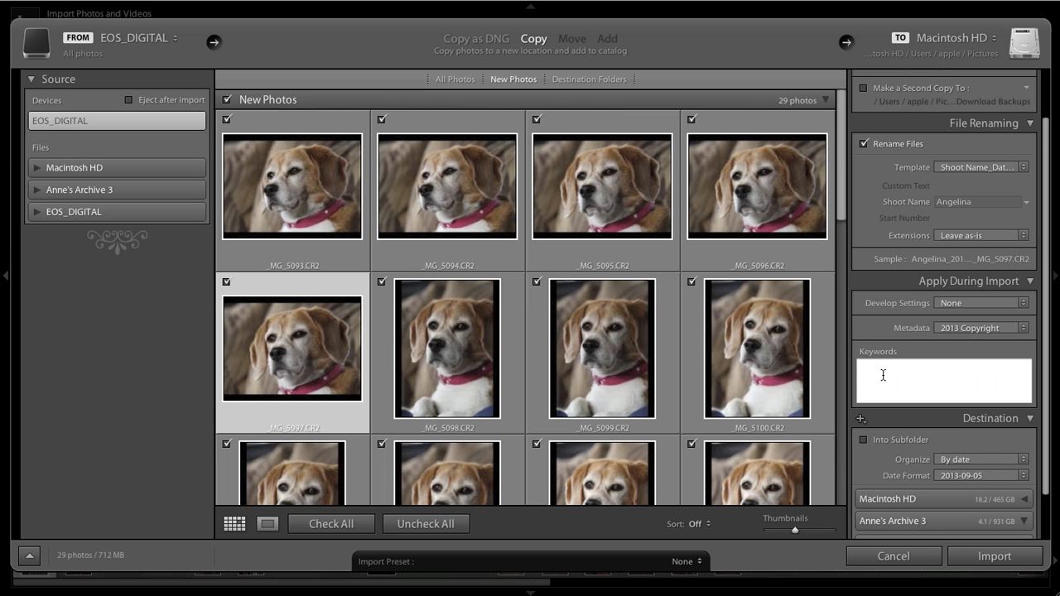
pyautogui.click(883, 375)
pyautogui.write('beagle')
# Expand the Macintosh HD destination to check the dated folders in Pictures and enable placing the photos into a subfolder
pyautogui.scroll(-3, 927, 383)
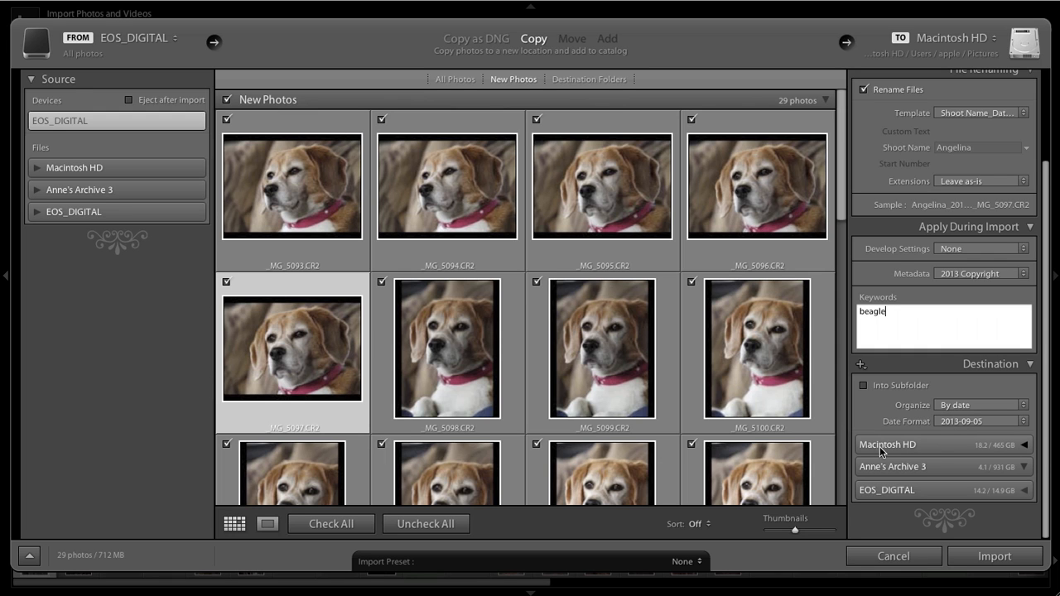
pyautogui.click(1025, 448)
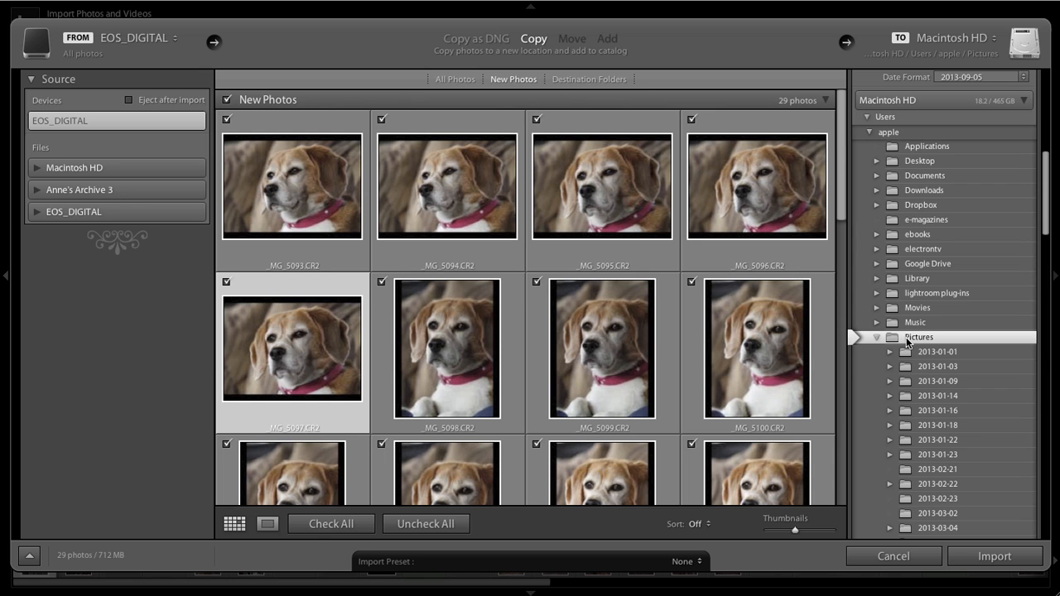
pyautogui.scroll(-10, 936, 406)
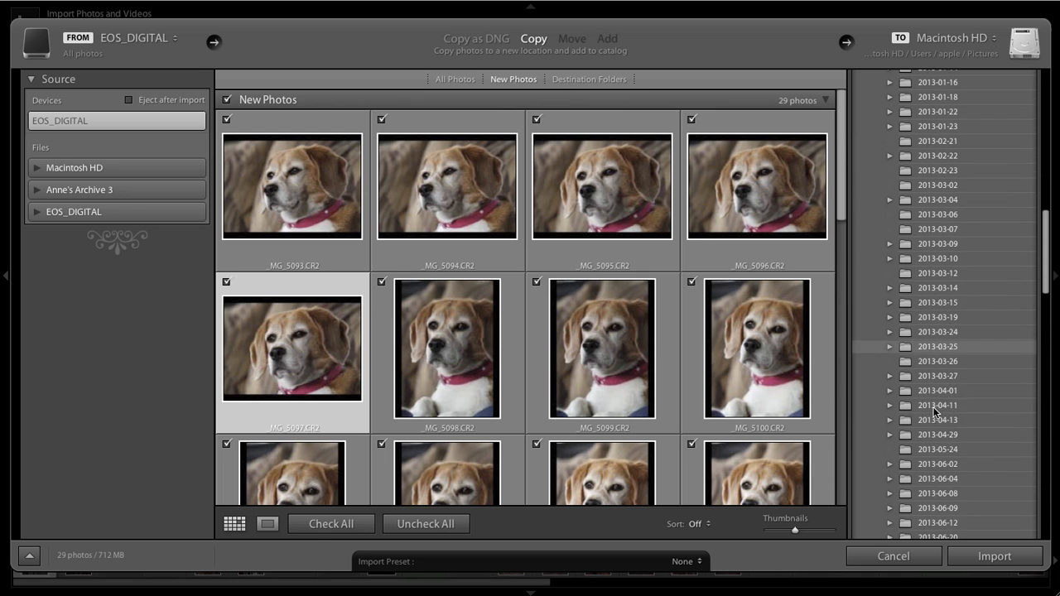
pyautogui.scroll(15, 934, 410)
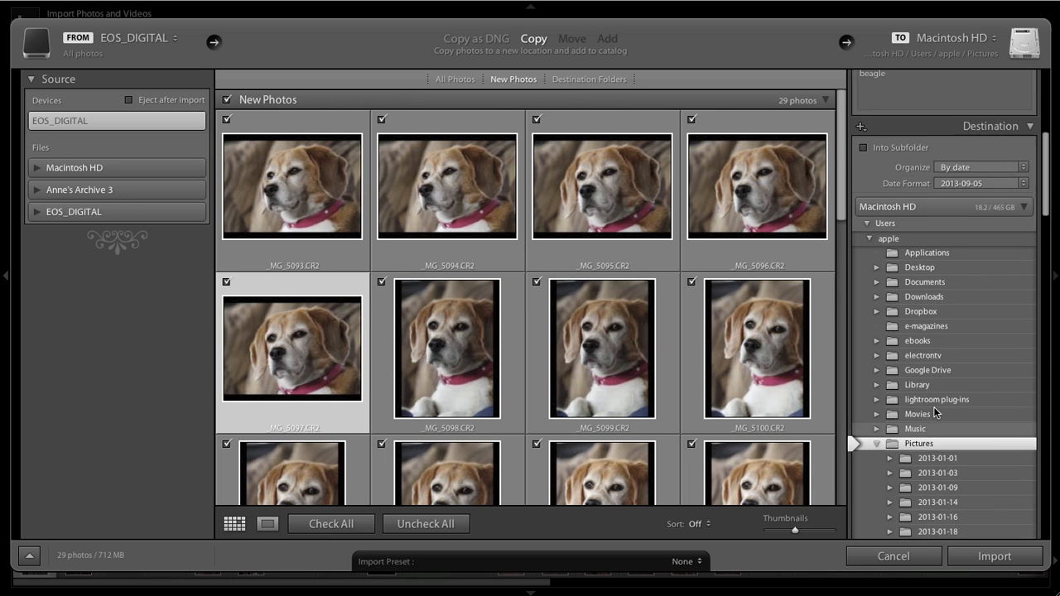
pyautogui.click(862, 188)
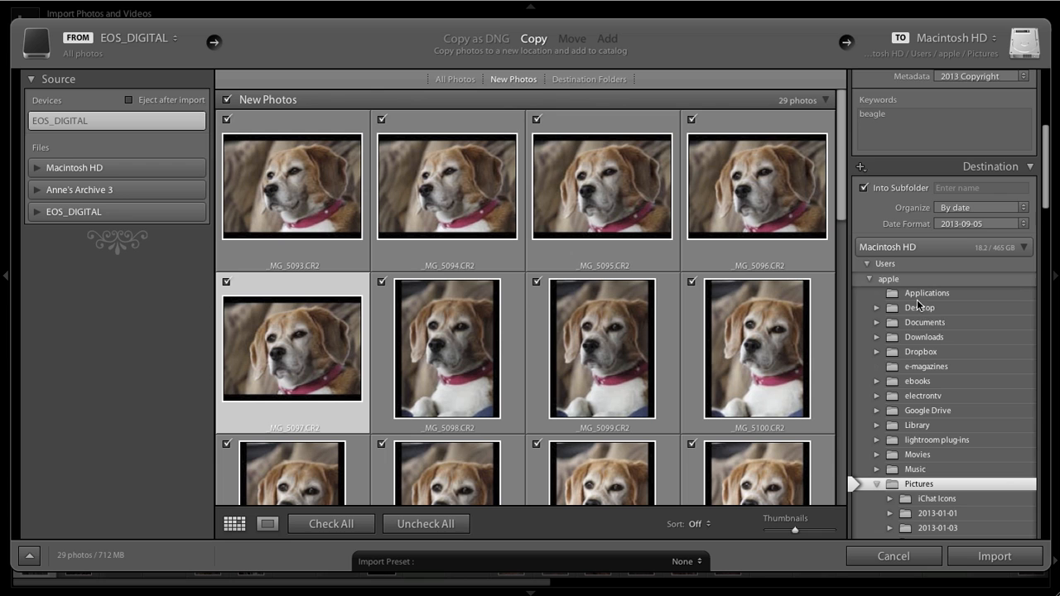
# Check the 2013-09-05 folder planned inside Pictures and import the checked photos
pyautogui.scroll(-10, 951, 396)
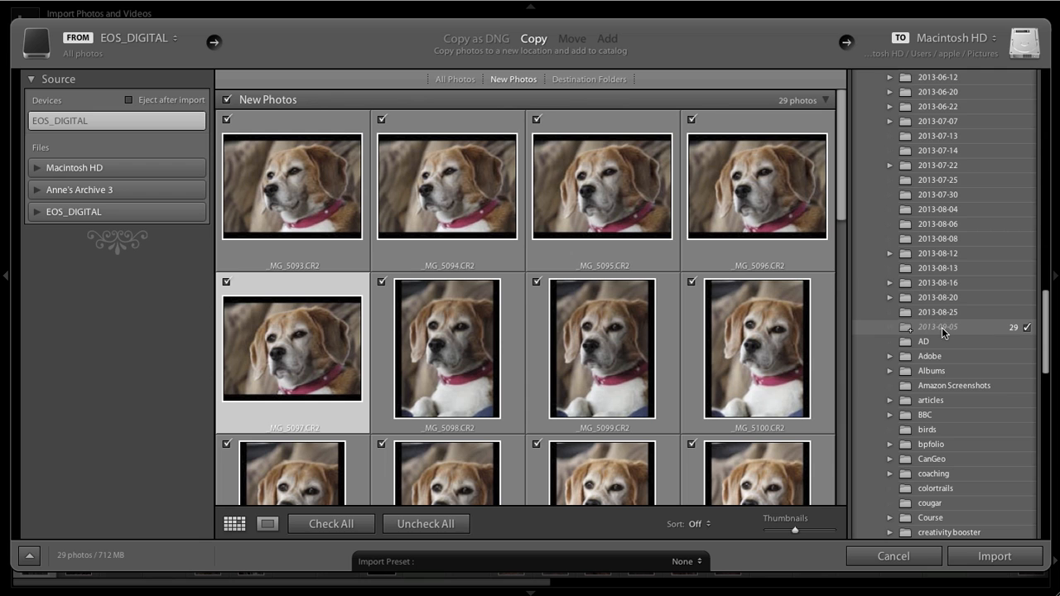
pyautogui.scroll(-15, 944, 331)
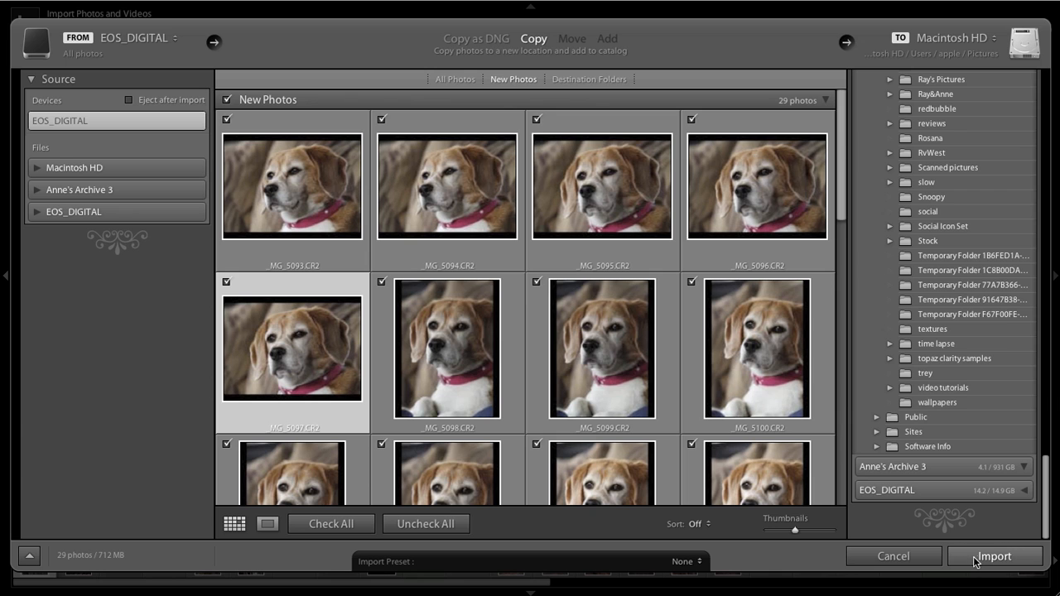
pyautogui.click(981, 557)
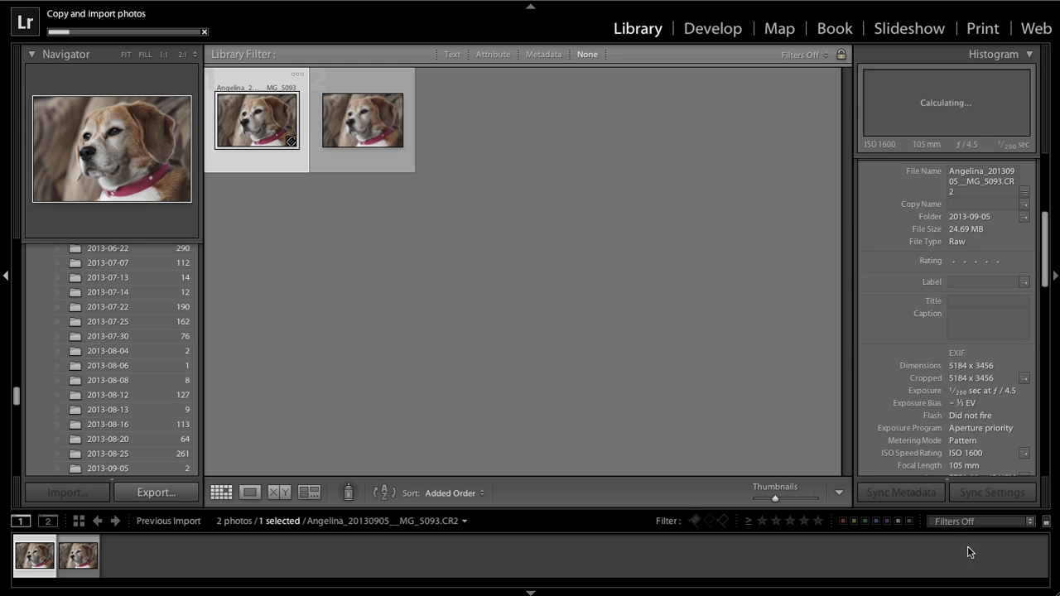
# Find the 2013-09-05 folder under Pictures on Macintosh HD in the Library and display its photos
pyautogui.click(16, 397)
pyautogui.moveTo(16, 401); pyautogui.dragTo(24, 249)
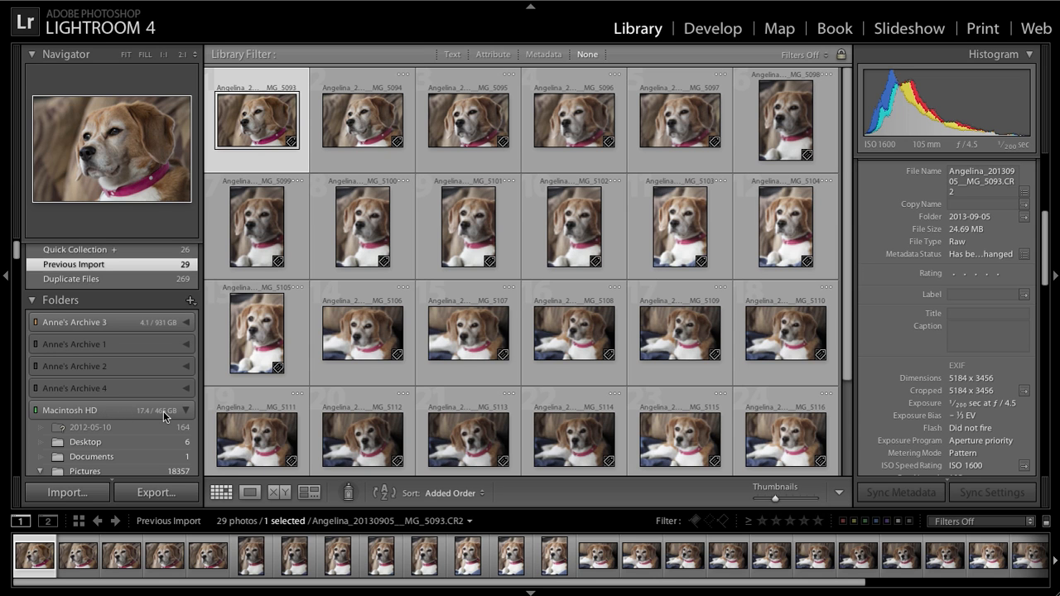
pyautogui.scroll(-5, 139, 403)
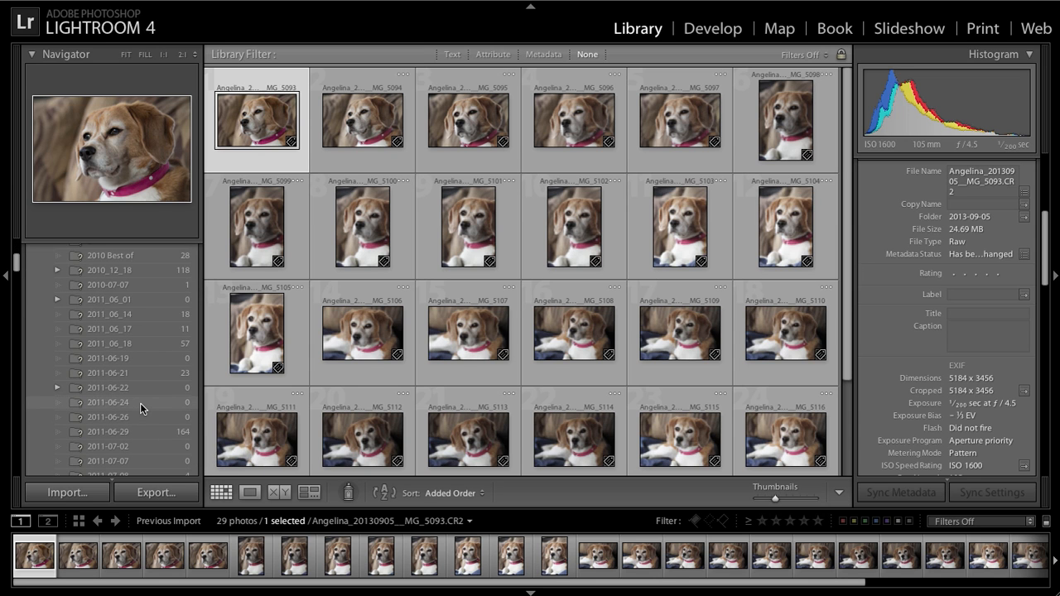
pyautogui.scroll(-8, 125, 400)
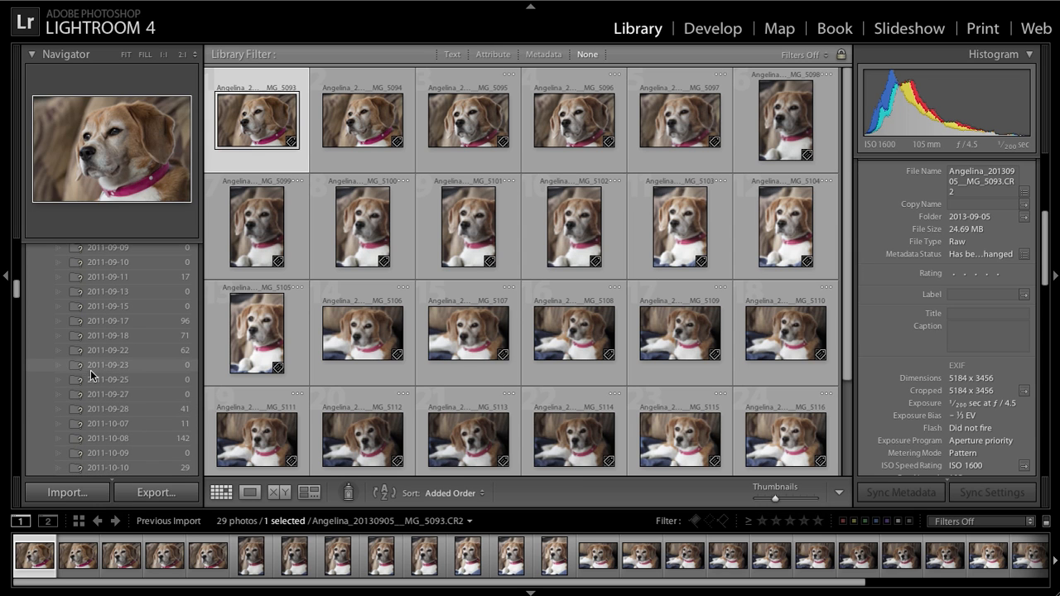
pyautogui.scroll(-8, 114, 372)
pyautogui.scroll(-10, 114, 372)
pyautogui.scroll(-5, 115, 376)
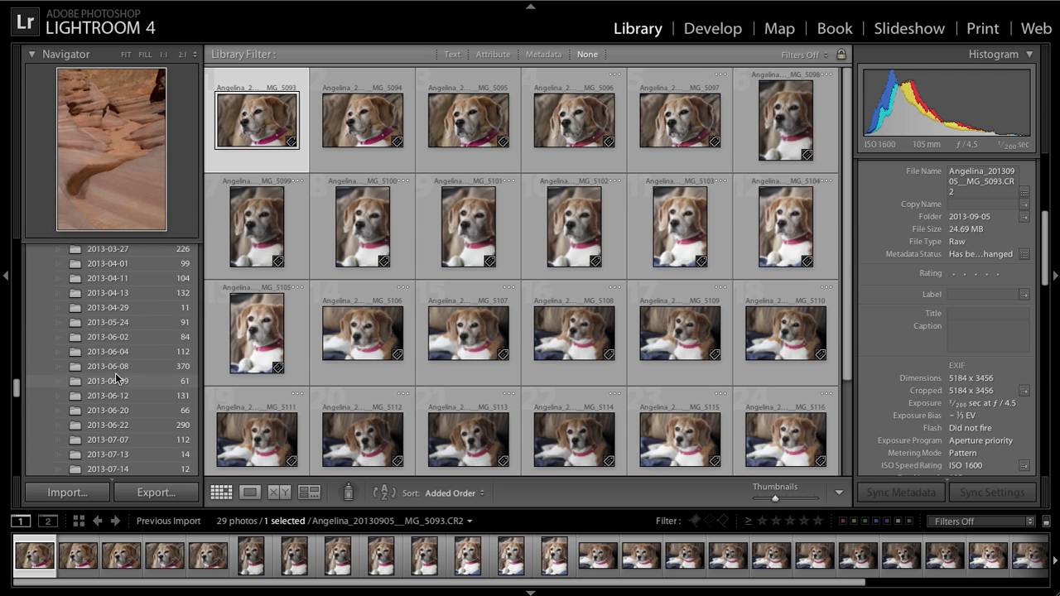
pyautogui.scroll(-8, 115, 377)
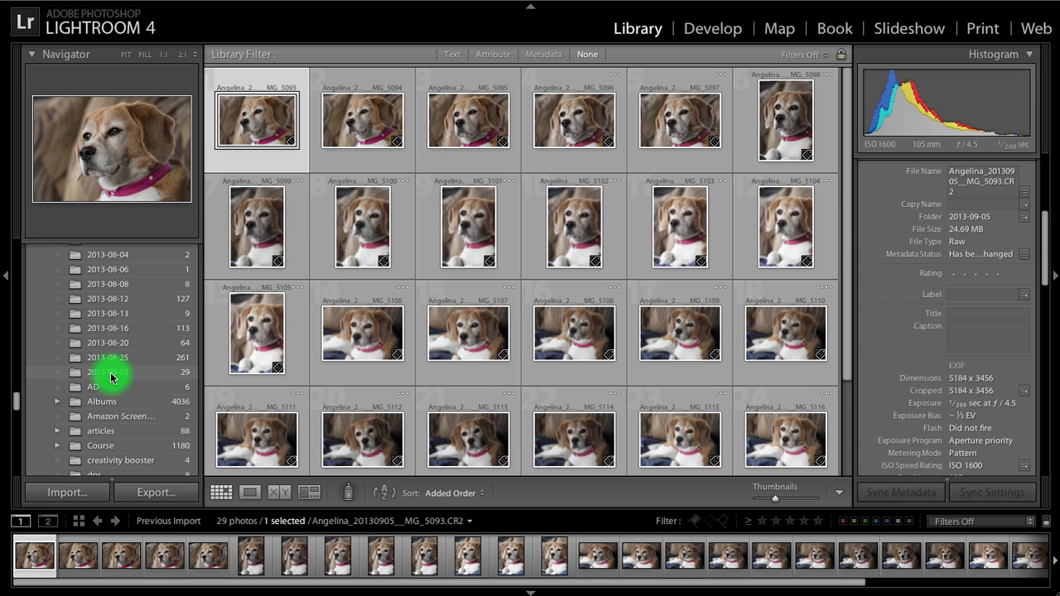
pyautogui.click(110, 377)
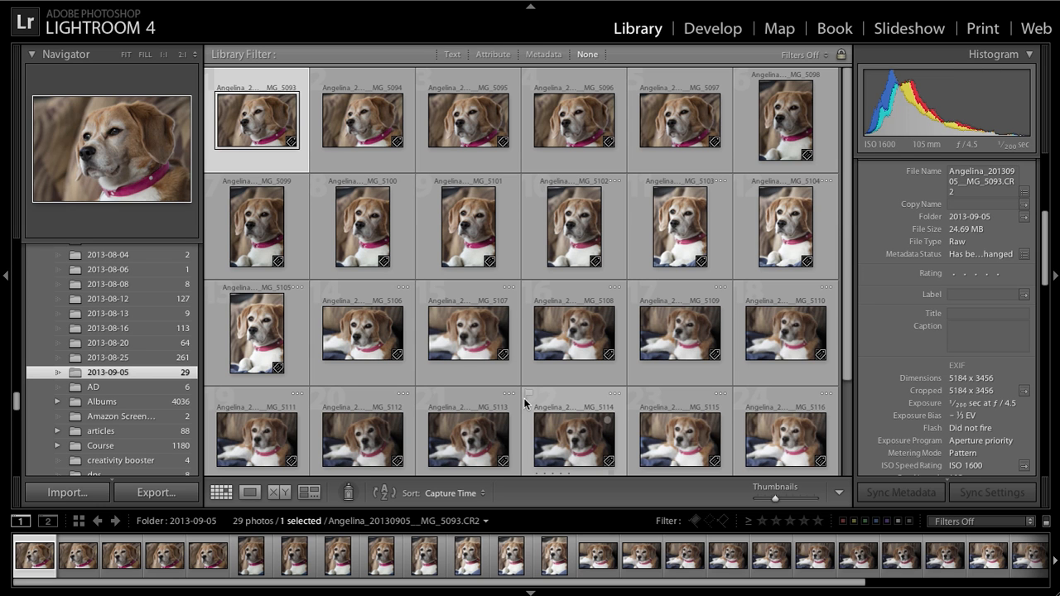
pyautogui.press('super+shift+2')
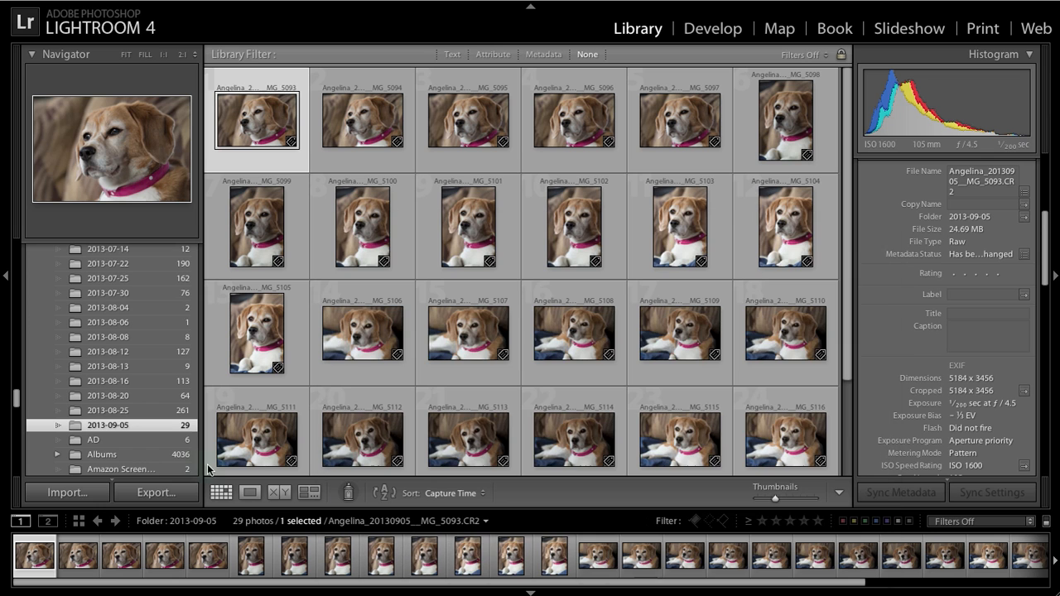
pyautogui.click(207, 467)
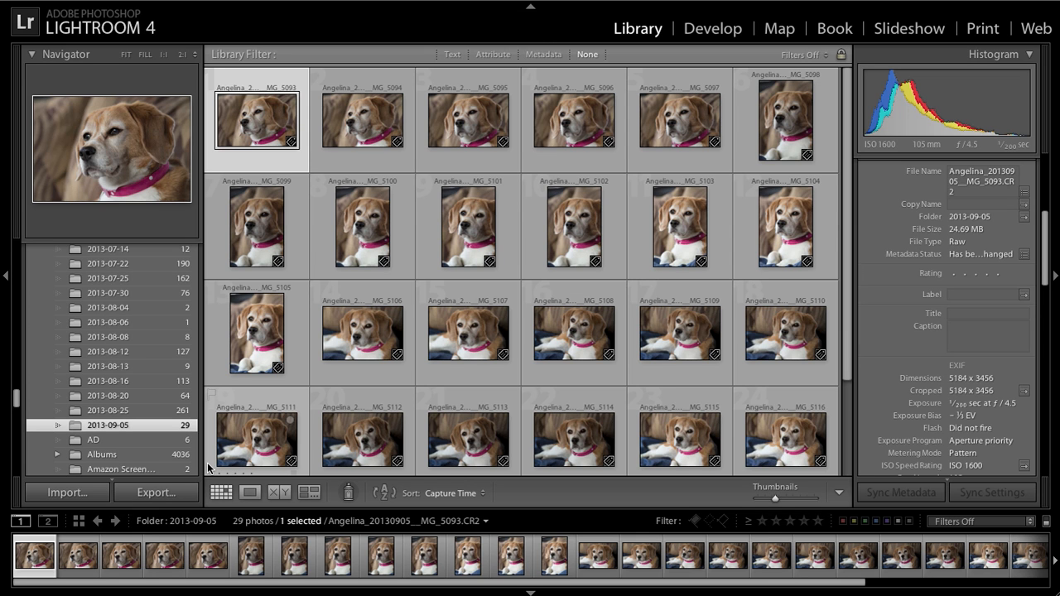
# Start another import and choose the folder 2008_10_11 inside 2008 on the Archive 1 drive as the source
pyautogui.click(63, 493)
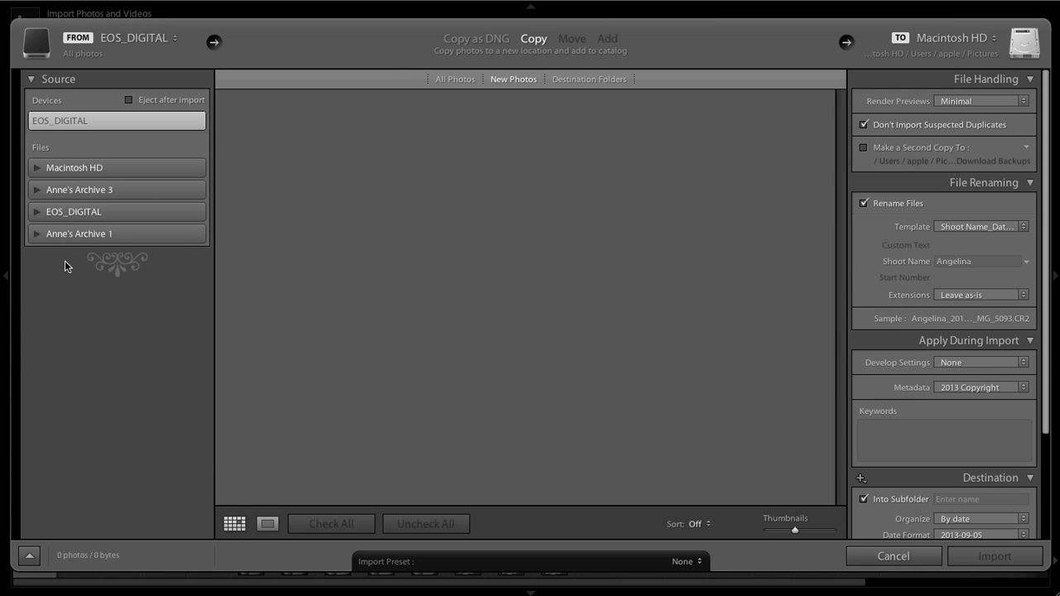
pyautogui.click(37, 238)
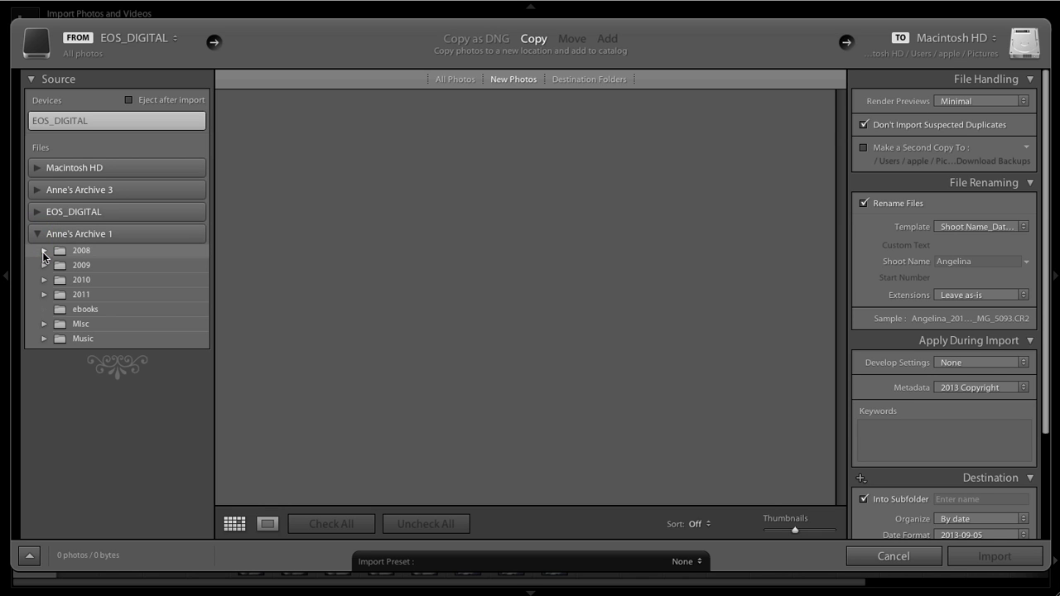
pyautogui.click(44, 251)
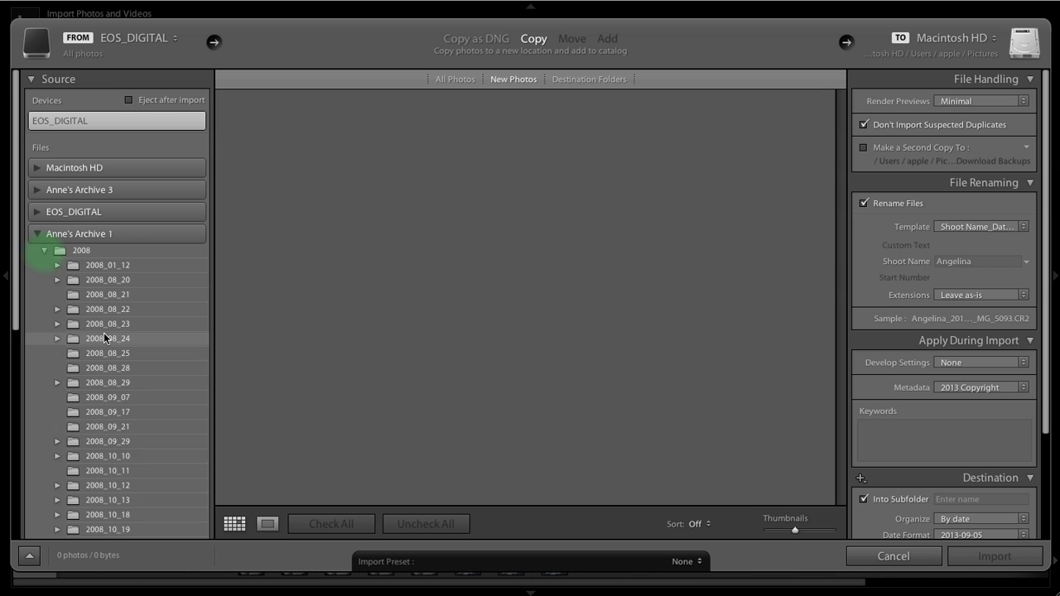
pyautogui.scroll(-1, 103, 372)
pyautogui.click(98, 464)
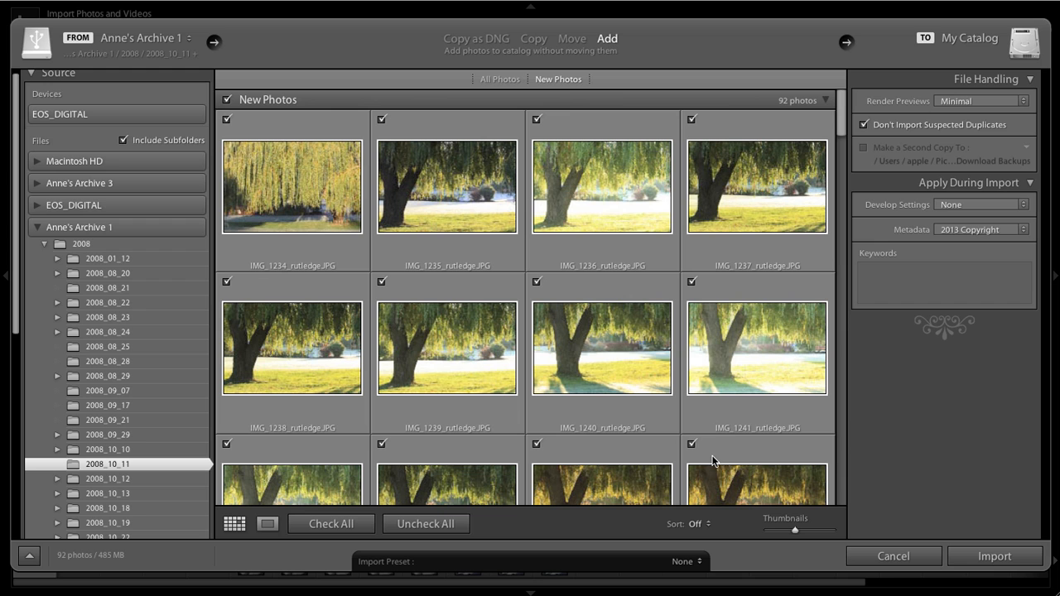
# Add the keywords rutledge park, victoria, british columbia to the photos of this import
pyautogui.moveTo(714, 462)
pyautogui.click(878, 281)
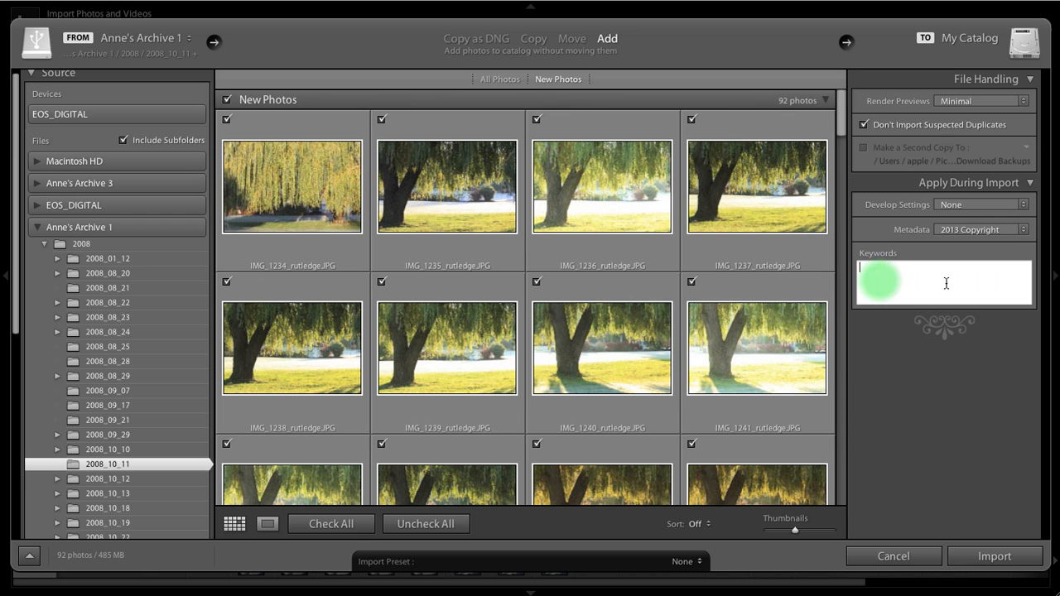
pyautogui.write('rutledge par')
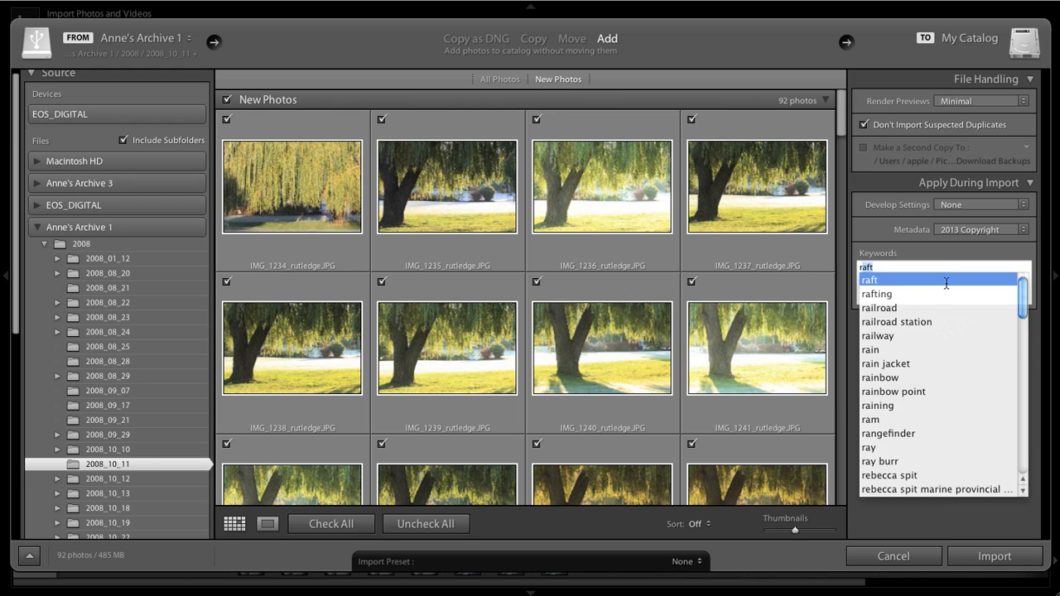
pyautogui.write('k')
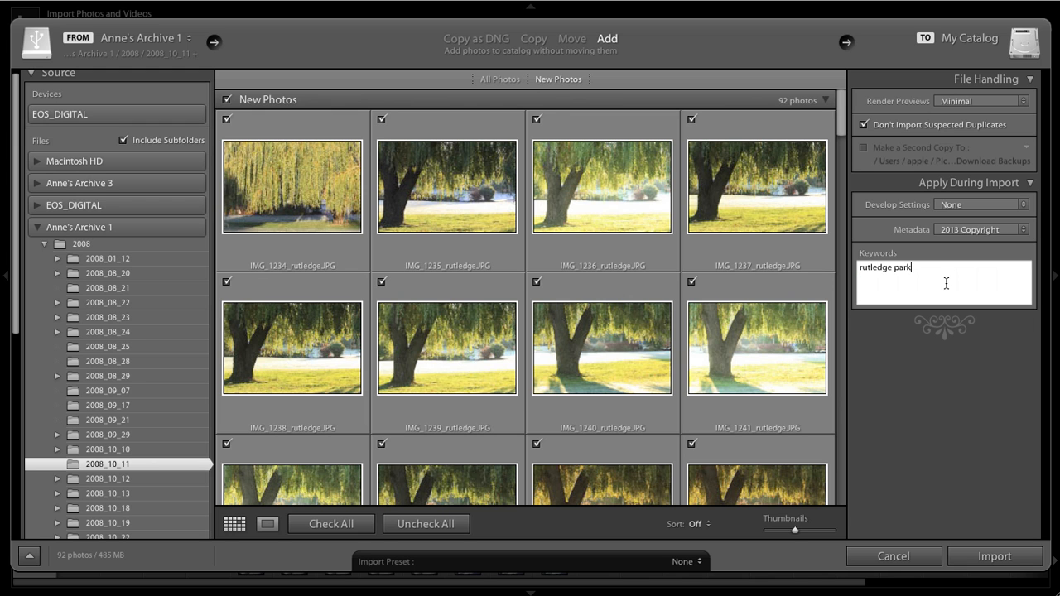
pyautogui.write(', victoria, british columbia')
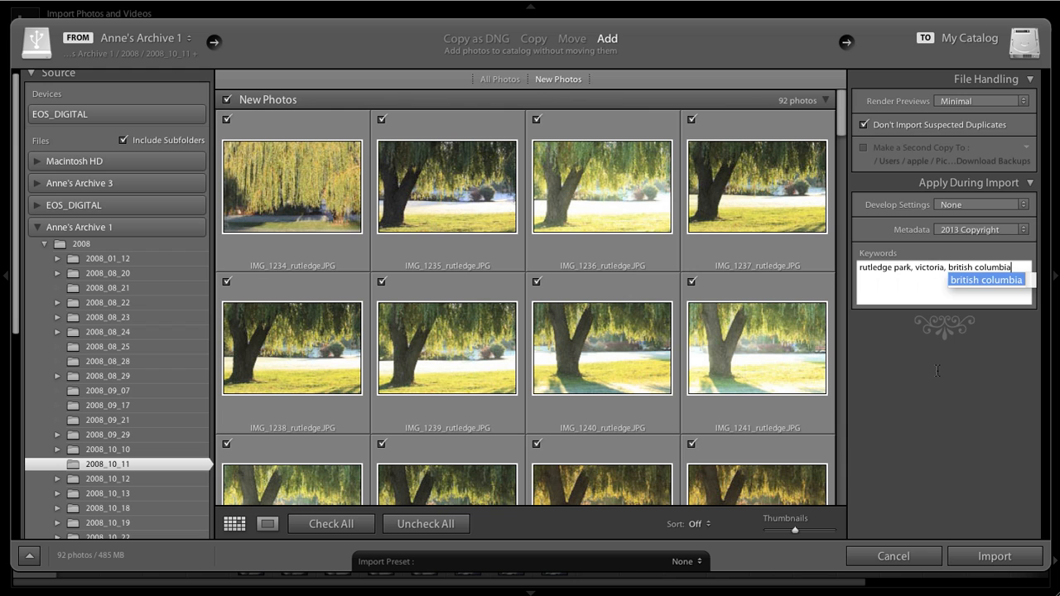
pyautogui.click(939, 372)
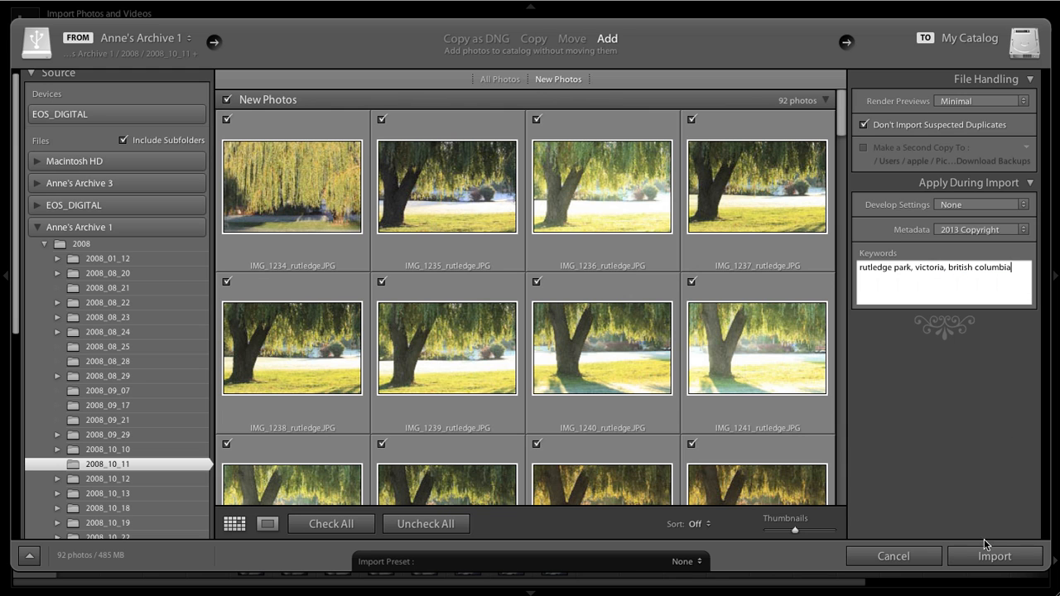
# Import the 2008_10_11 photos at their current location and show the current import in the catalog
pyautogui.click(994, 562)
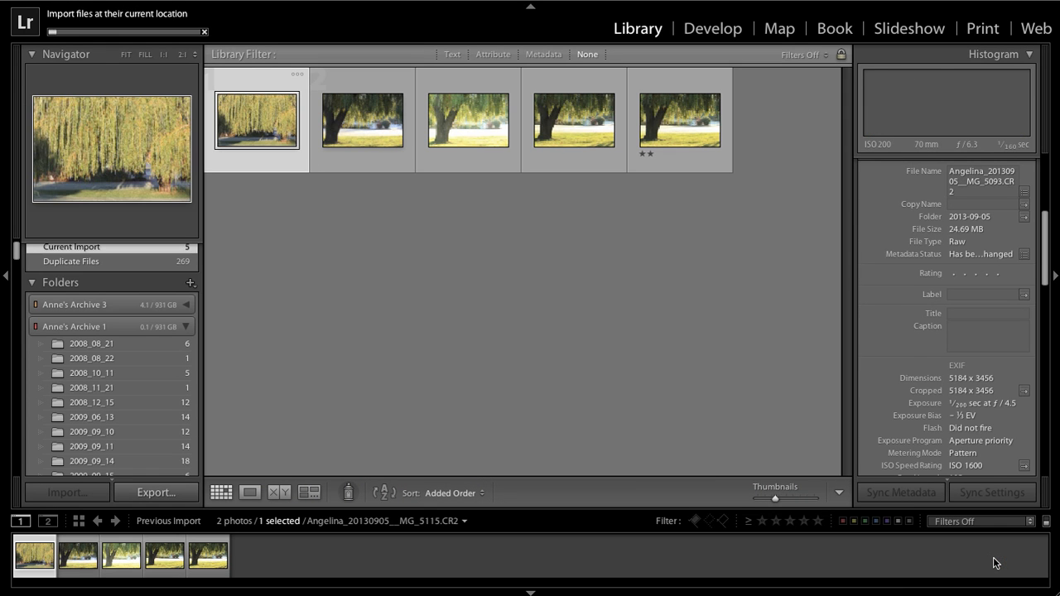
pyautogui.scroll(2, 141, 313)
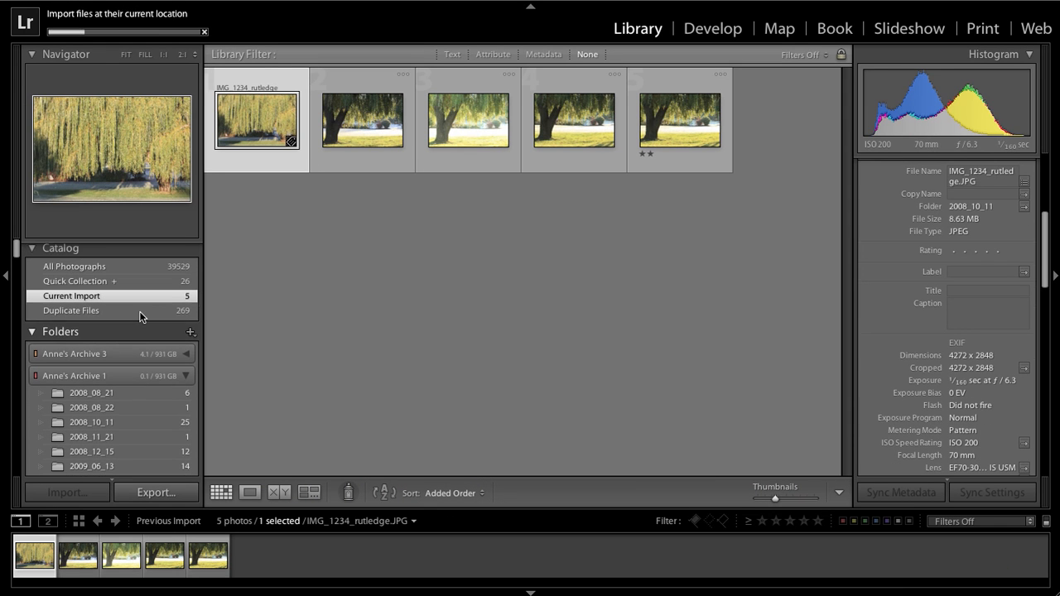
pyautogui.click(113, 298)
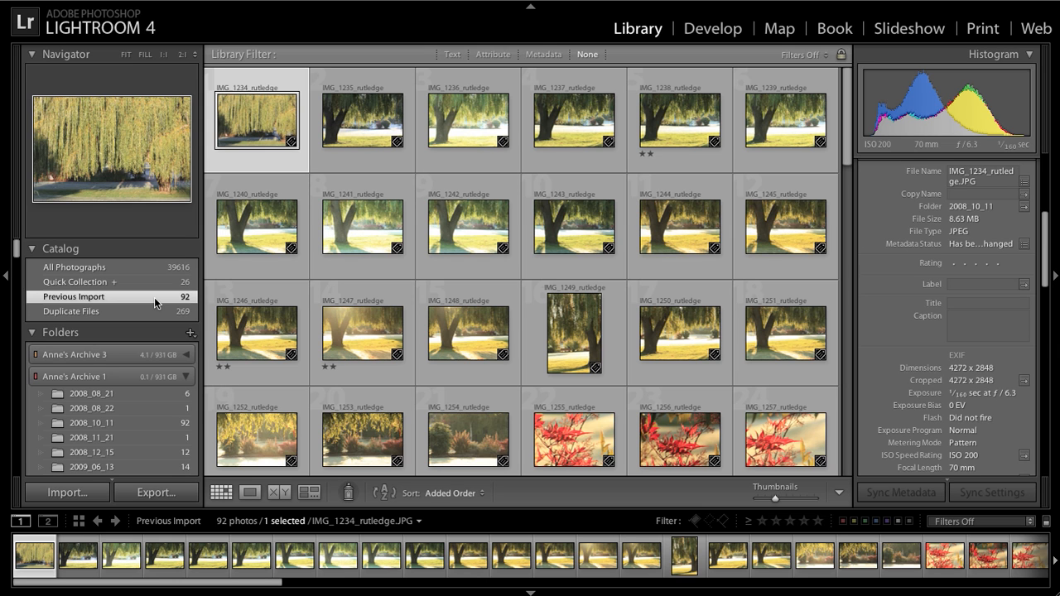
# Find the missing 2012-05-31 folder in the Library's folder list and start the Find Missing Folder command for it
pyautogui.scroll(-10, 154, 297)
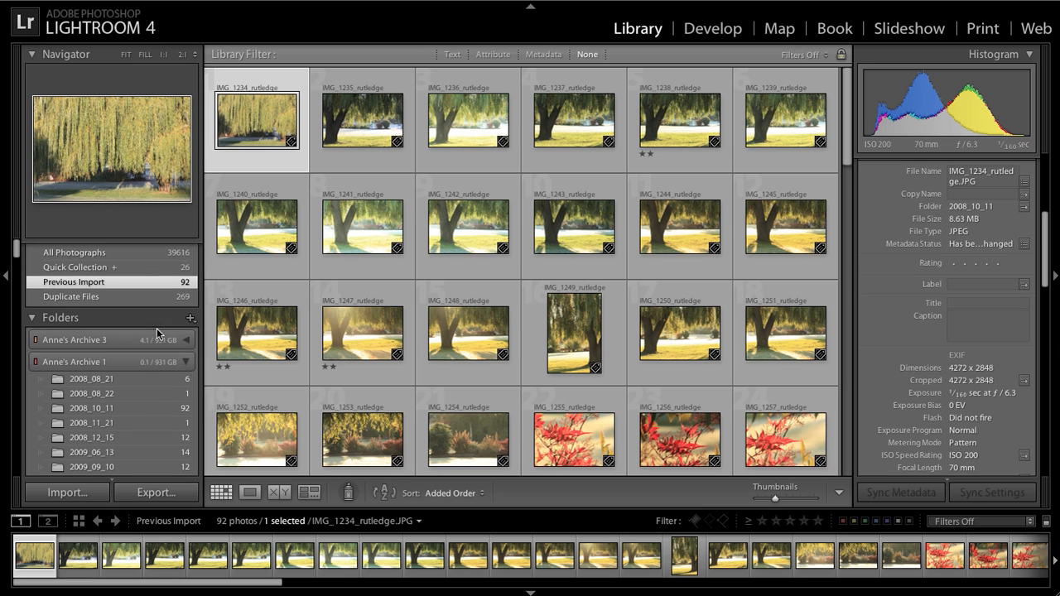
pyautogui.scroll(-8, 154, 337)
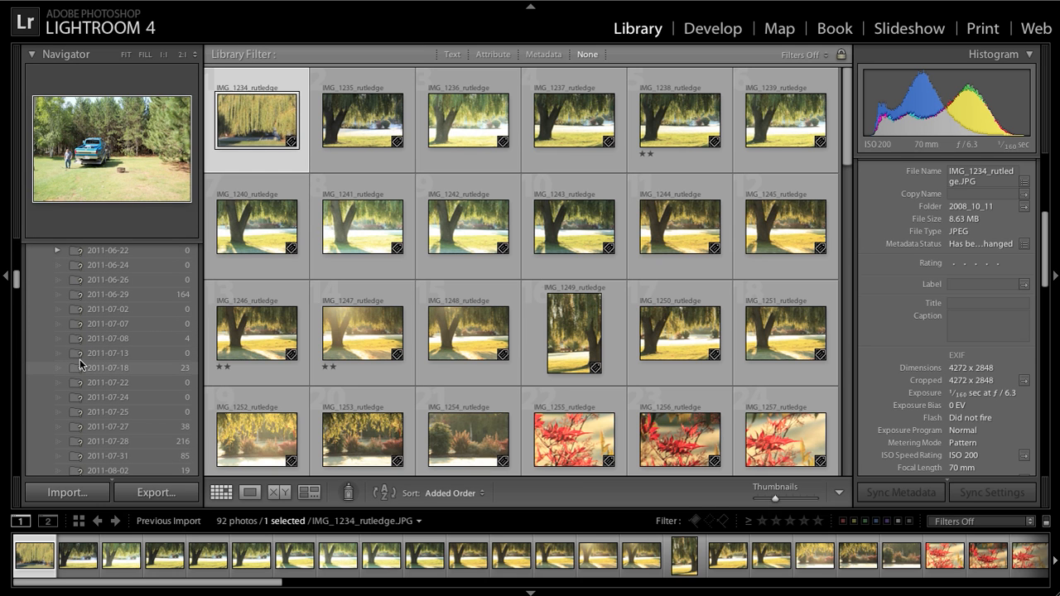
pyautogui.scroll(-8, 83, 363)
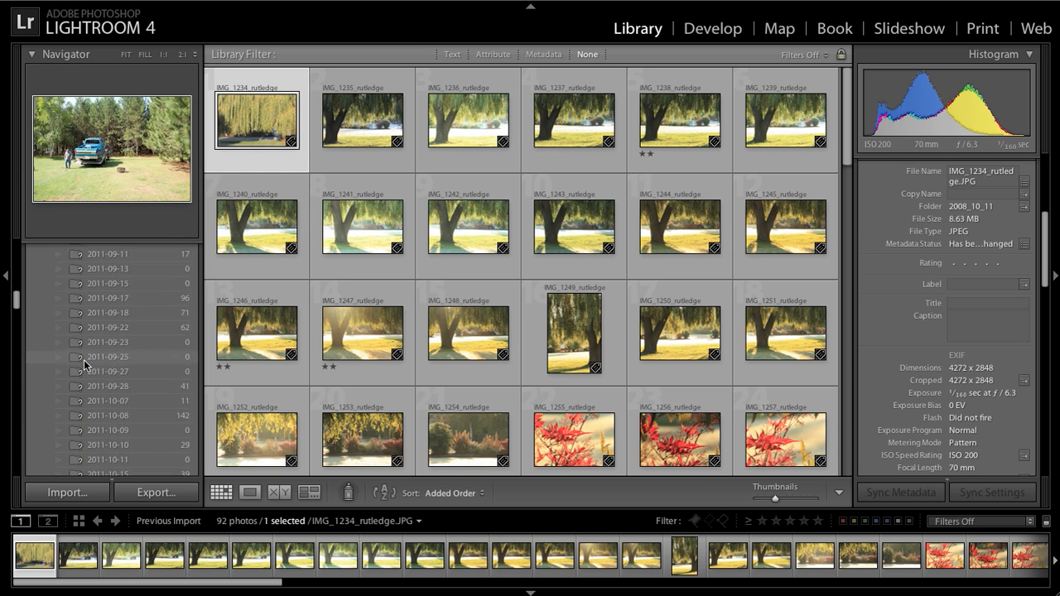
pyautogui.scroll(-12, 87, 366)
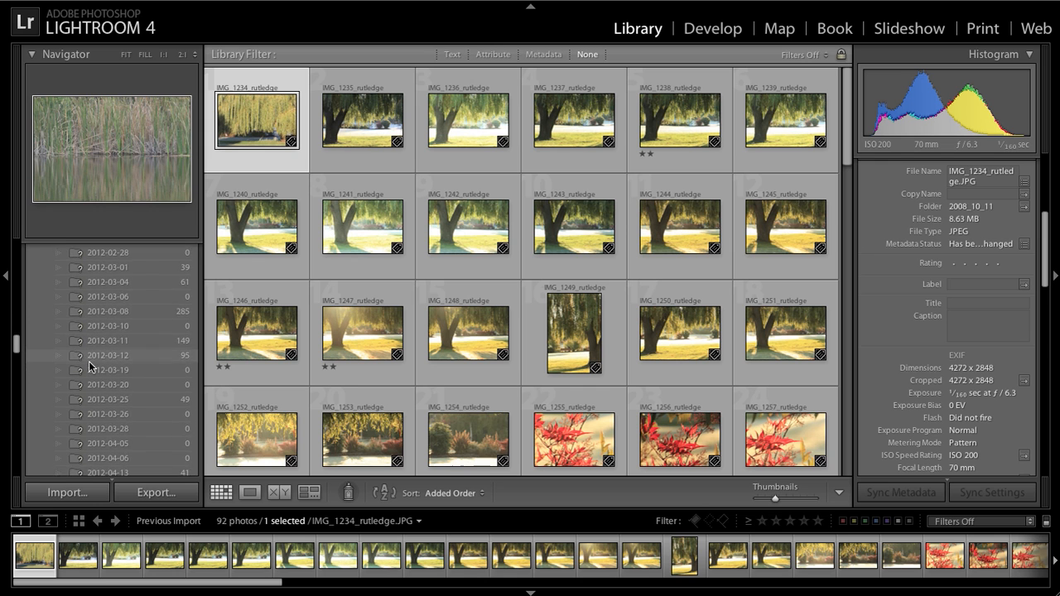
pyautogui.scroll(5, 90, 367)
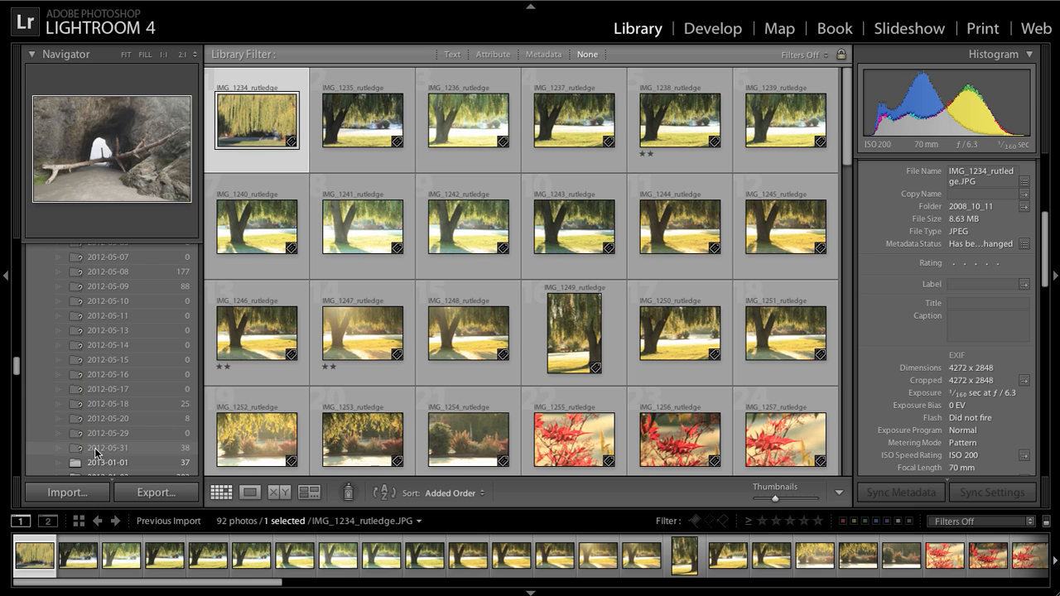
pyautogui.click(96, 449)
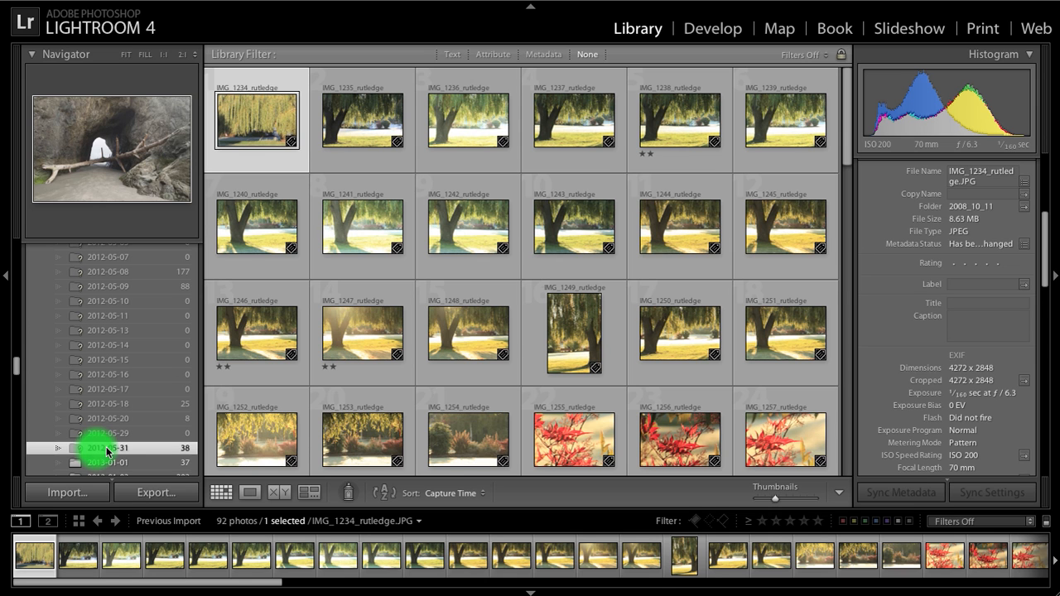
pyautogui.rightClick(111, 452)
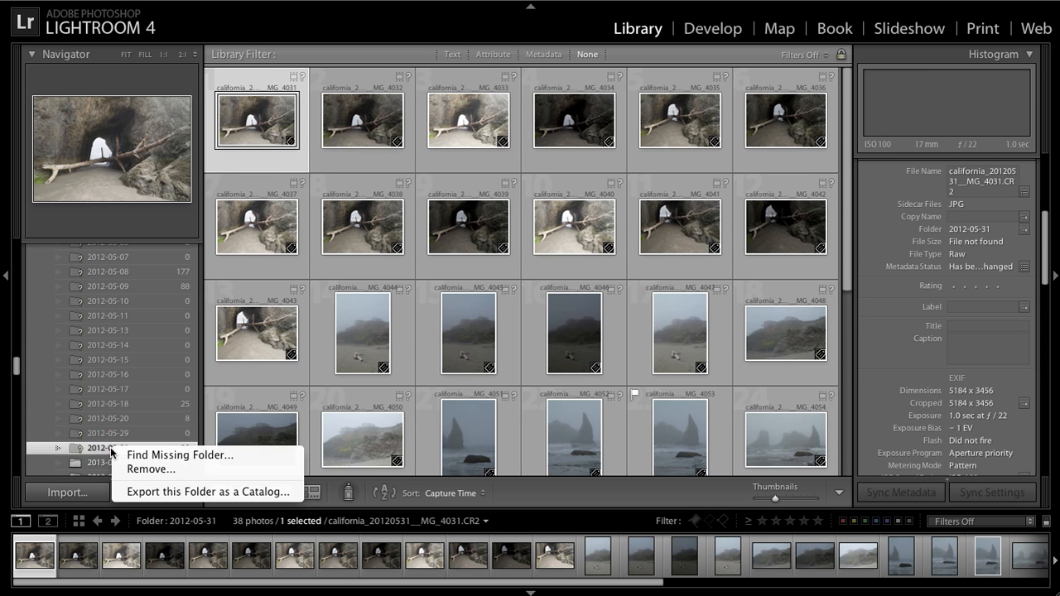
pyautogui.click(154, 457)
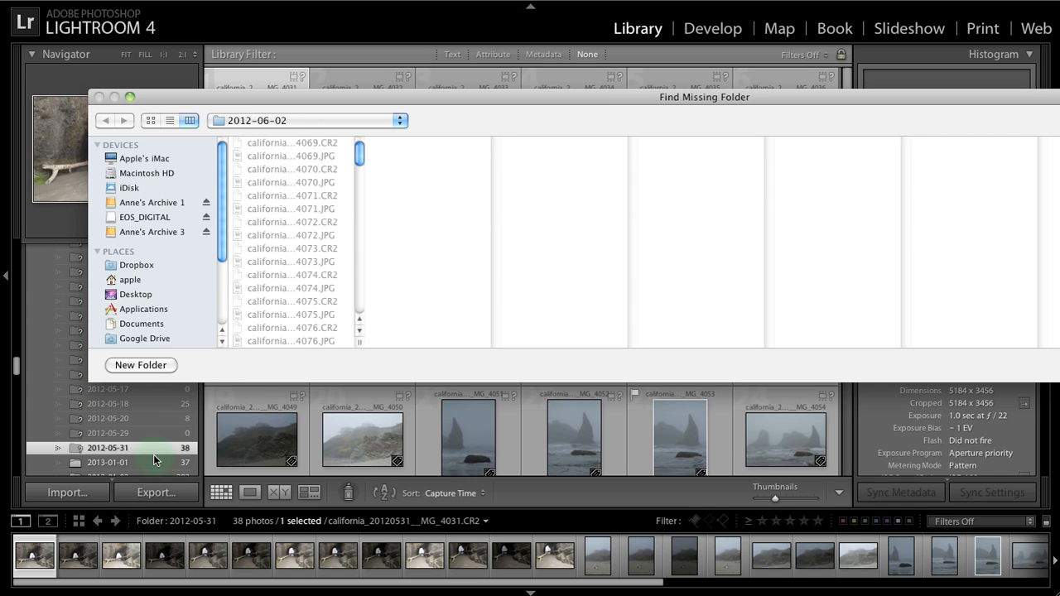
# Relink the missing folder to 2012-05-31 inside Users, apple, Pictures on the Archive 3 drive
pyautogui.click(154, 231)
pyautogui.click(416, 162)
pyautogui.scroll(-1, 361, 163)
pyautogui.moveTo(360, 163); pyautogui.dragTo(360, 294)
pyautogui.click(354, 314)
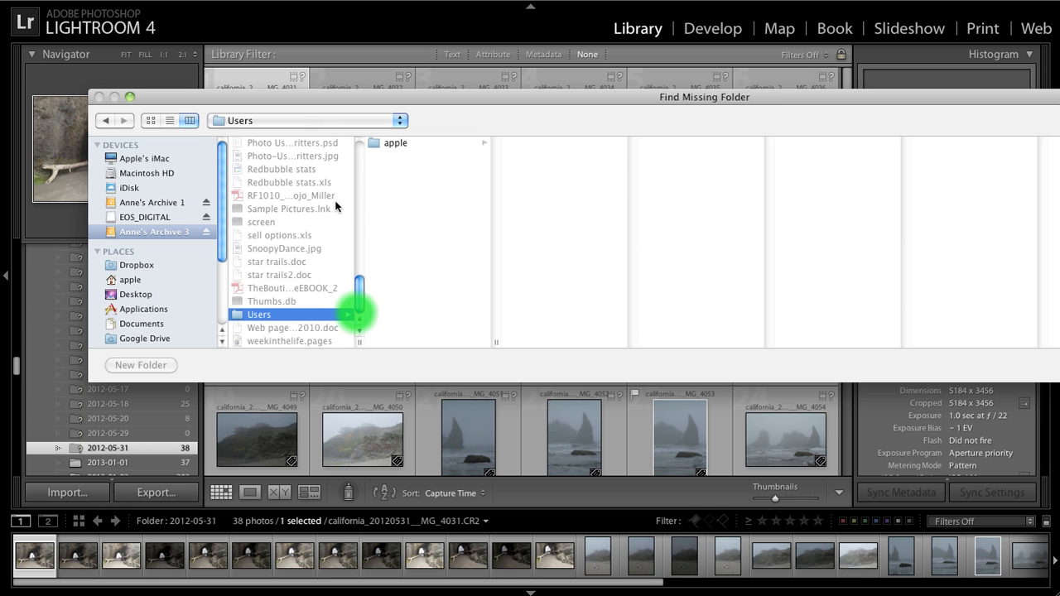
pyautogui.click(386, 145)
pyautogui.click(547, 157)
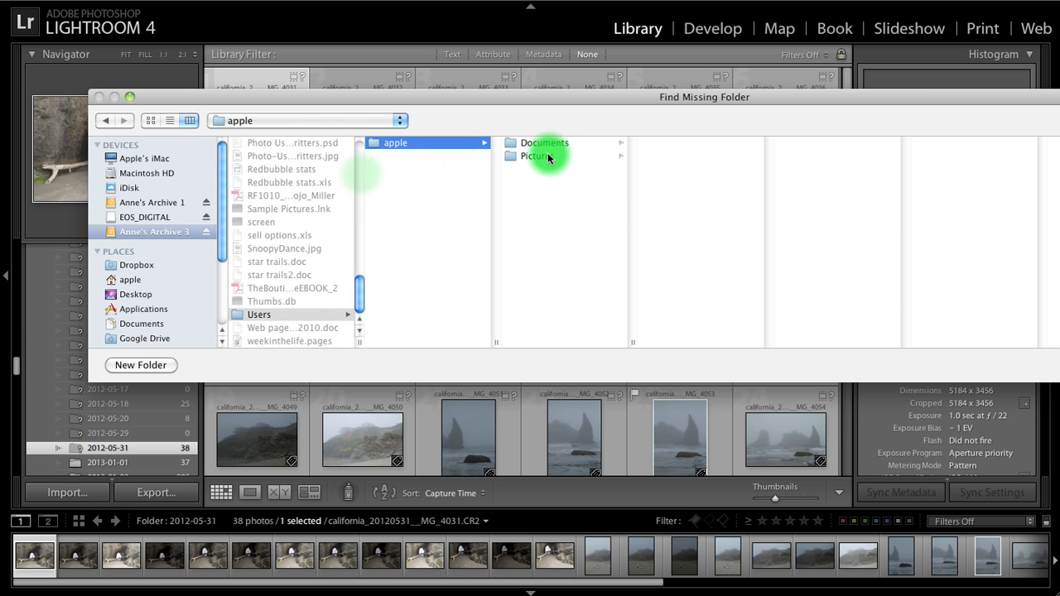
pyautogui.moveTo(770, 147); pyautogui.dragTo(772, 232)
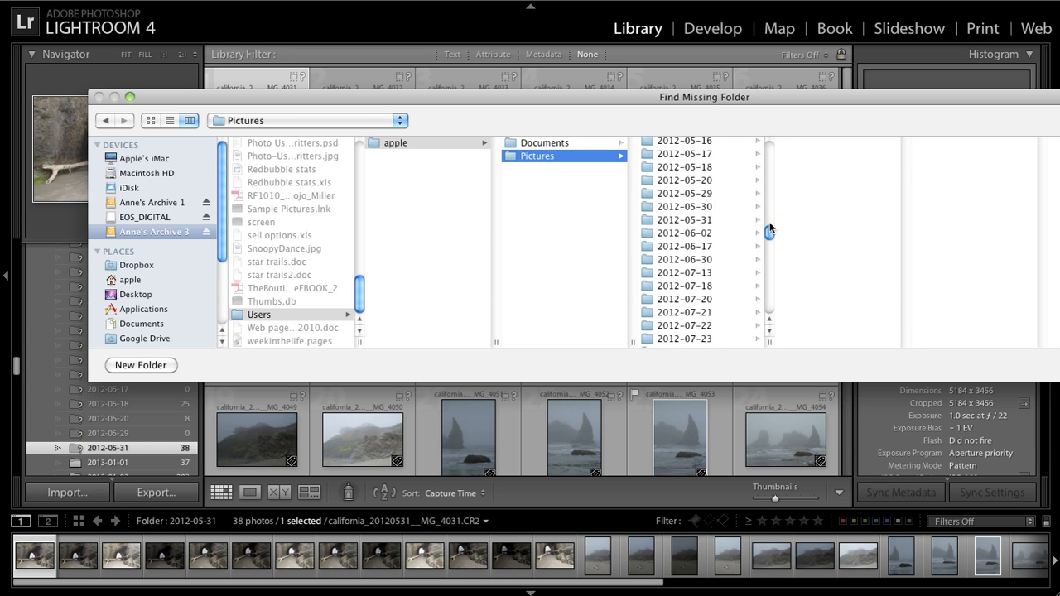
pyautogui.click(672, 221)
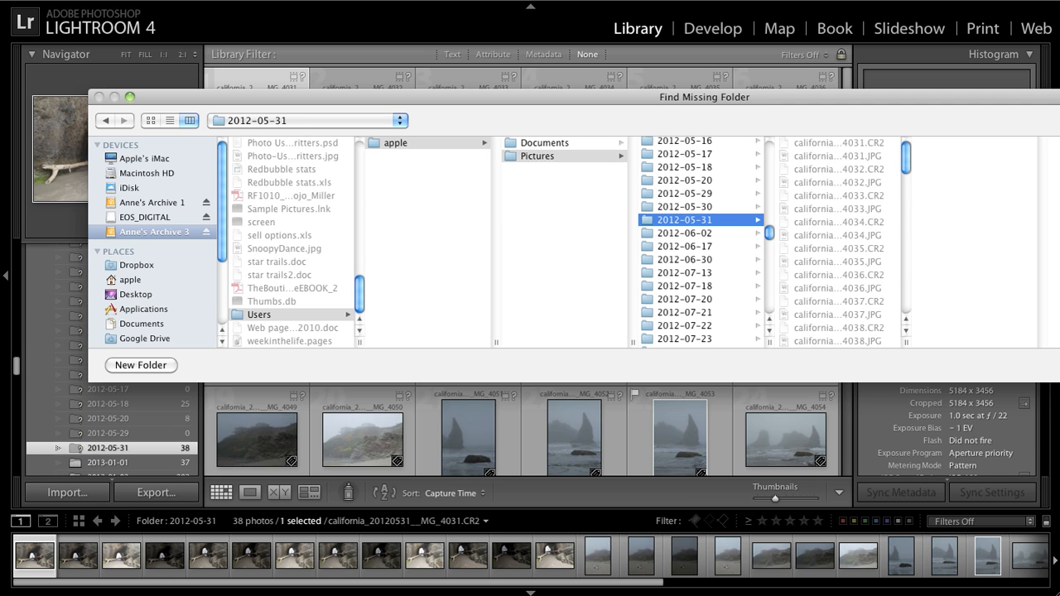
pyautogui.press('Return')
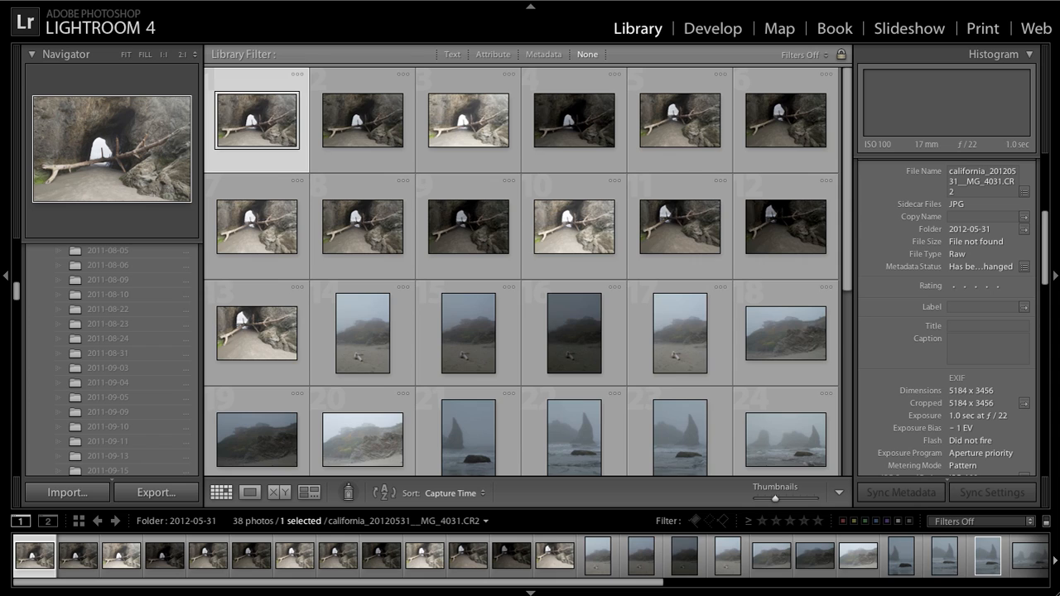
# Check the relinked folders under the Archive 3 drive, including 2012-05-31, in the Library
pyautogui.scroll(10, 102, 392)
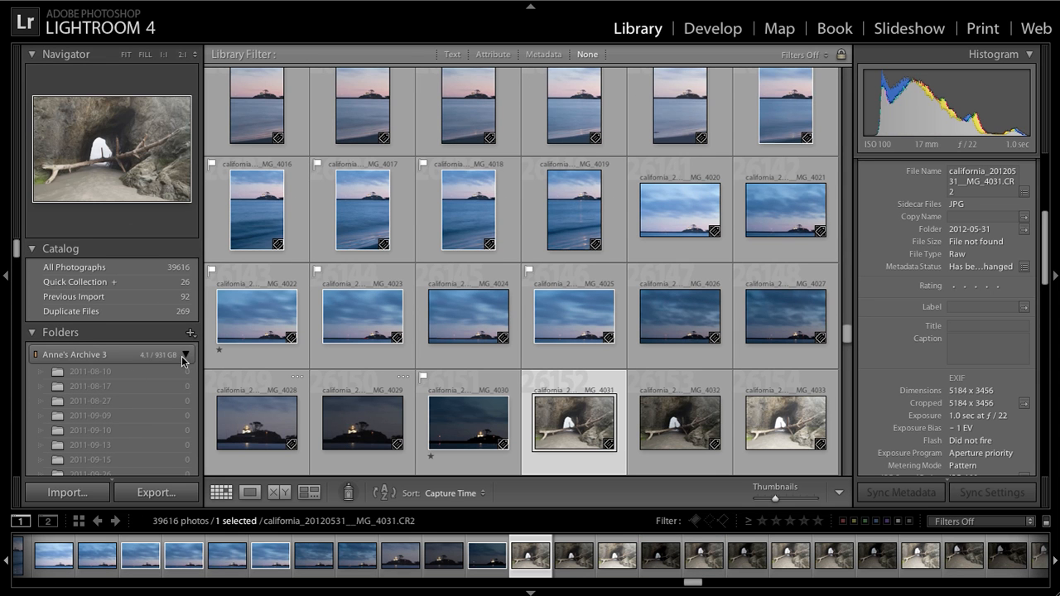
pyautogui.scroll(-8, 186, 359)
pyautogui.scroll(-20, 154, 363)
pyautogui.scroll(-10, 156, 364)
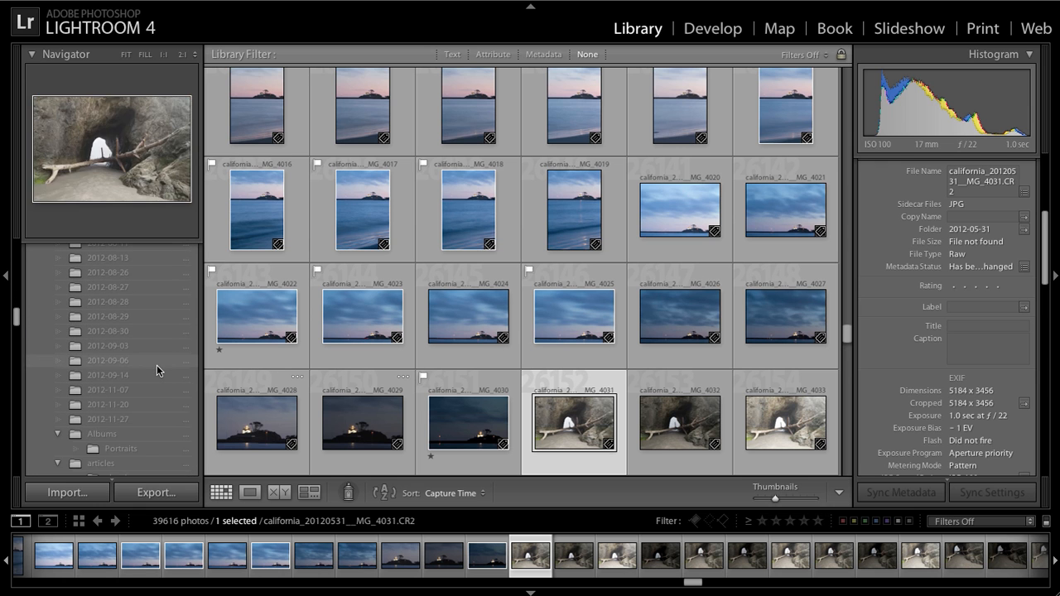
pyautogui.scroll(8, 156, 364)
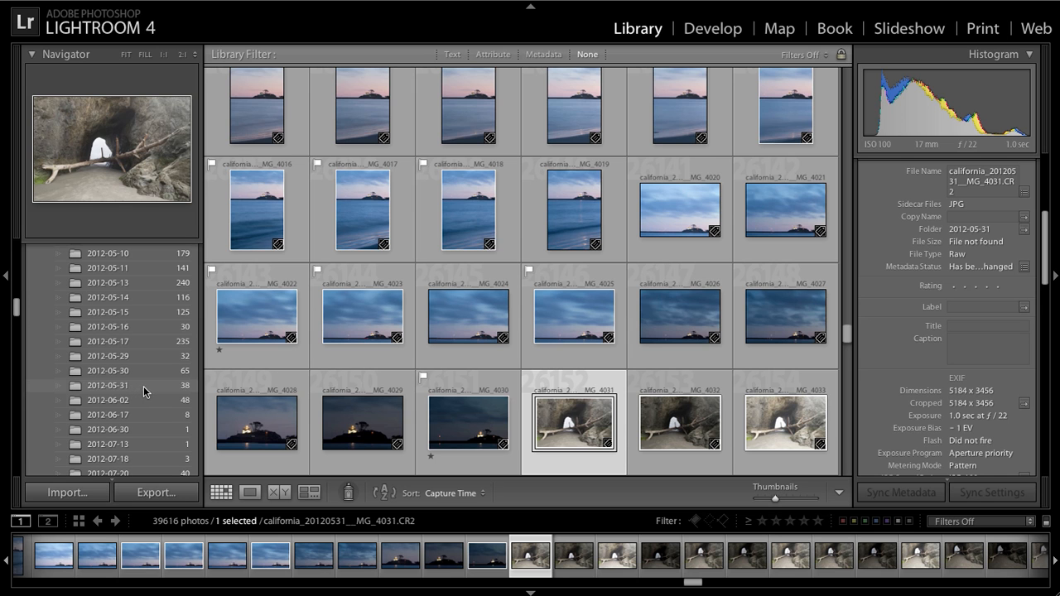
# Open the photo california_20120530__MG_4022.CR2 in Loupe view, examine its keyword tags and activate the field for adding keywords
pyautogui.click(244, 322)
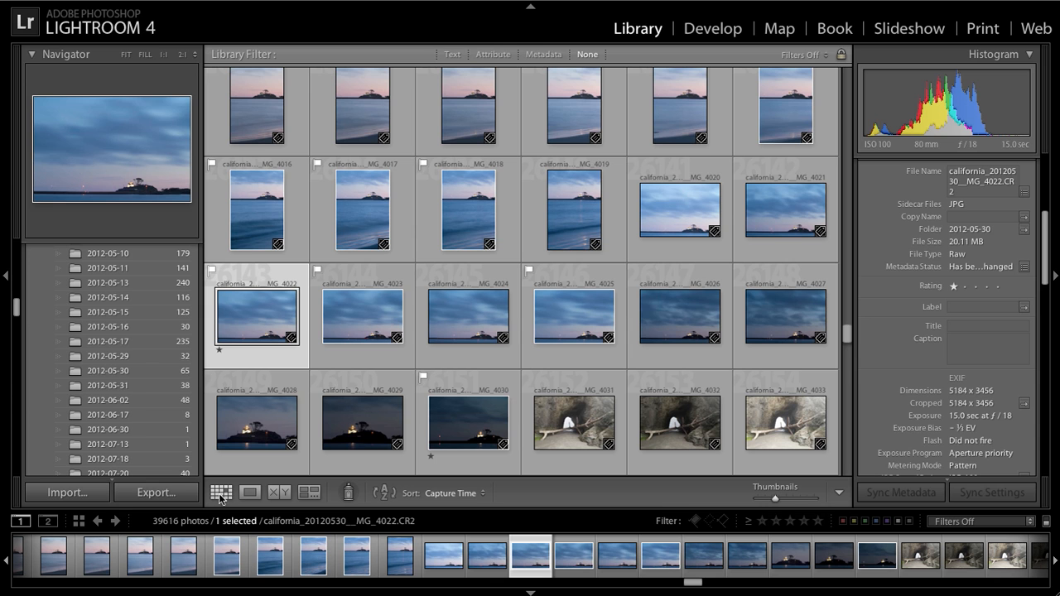
pyautogui.click(250, 493)
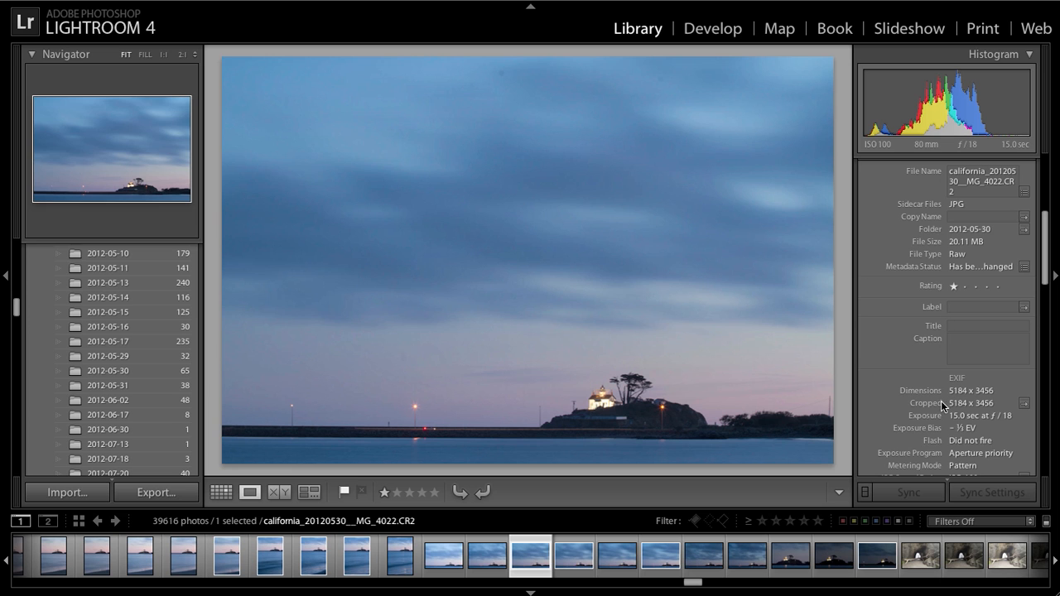
pyautogui.scroll(-1, 949, 406)
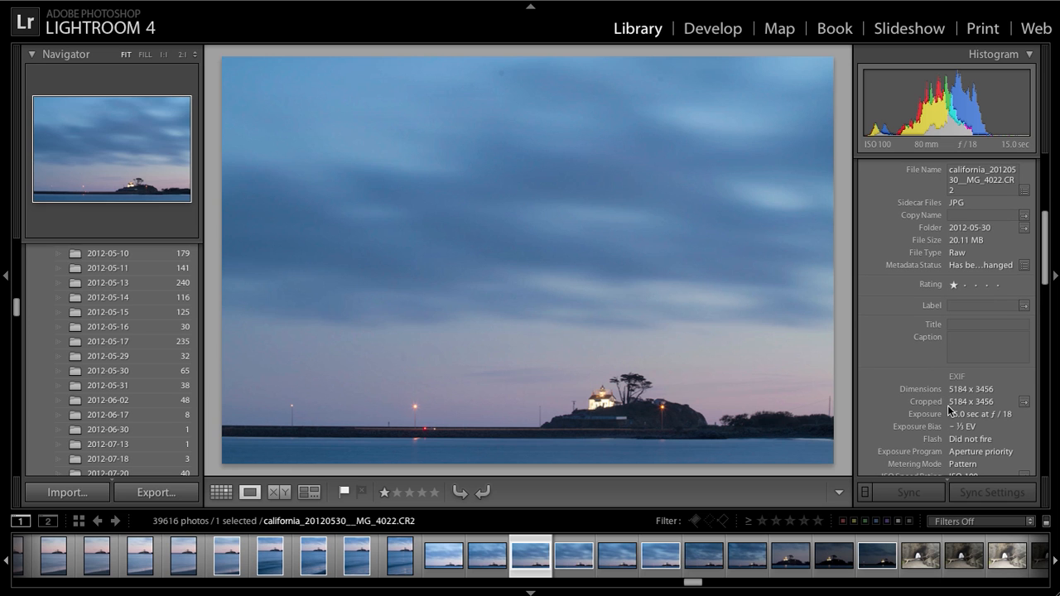
pyautogui.scroll(10, 948, 407)
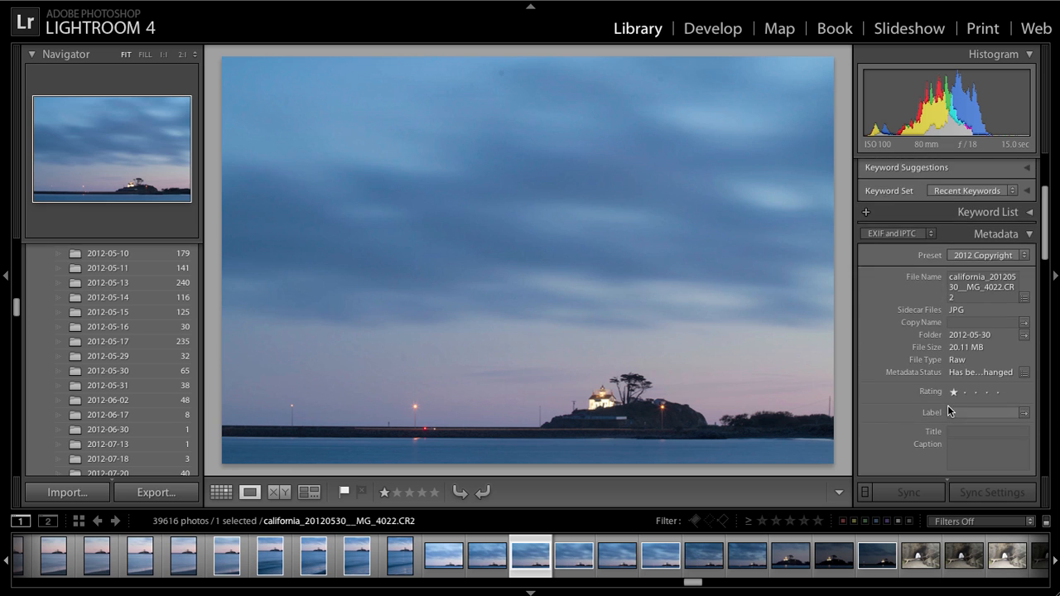
pyautogui.scroll(-3, 948, 408)
pyautogui.scroll(3, 948, 407)
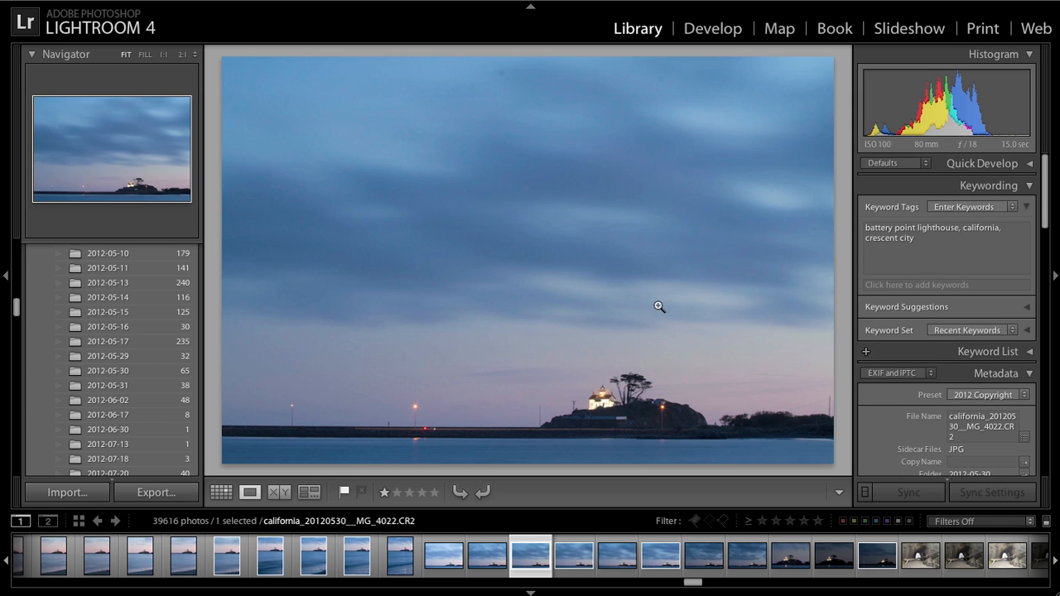
pyautogui.click(917, 286)
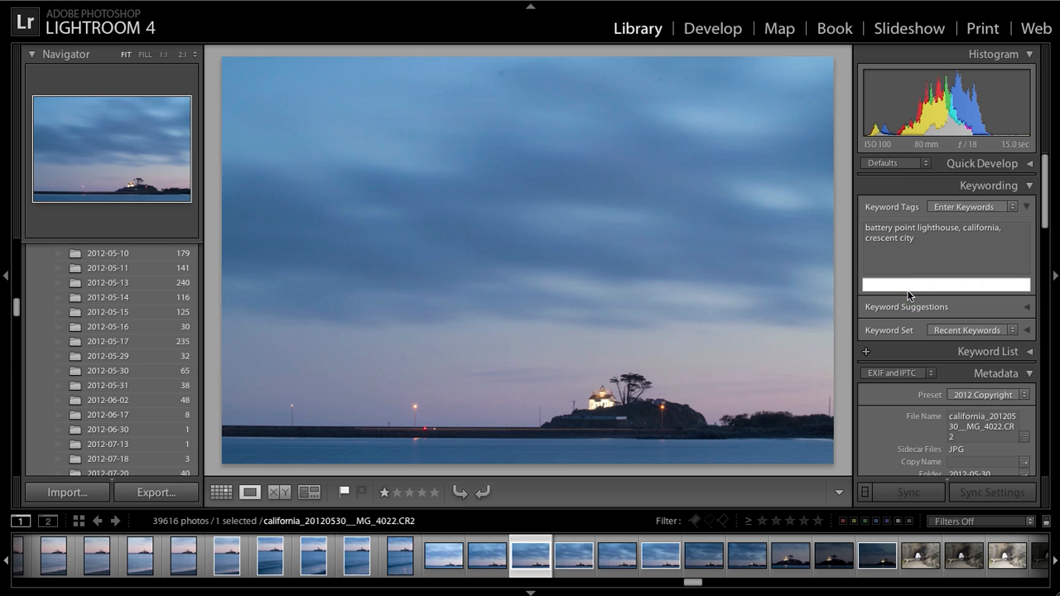
# Examine the title, caption and EXIF metadata fields of the opened lighthouse photo
pyautogui.scroll(-10, 908, 296)
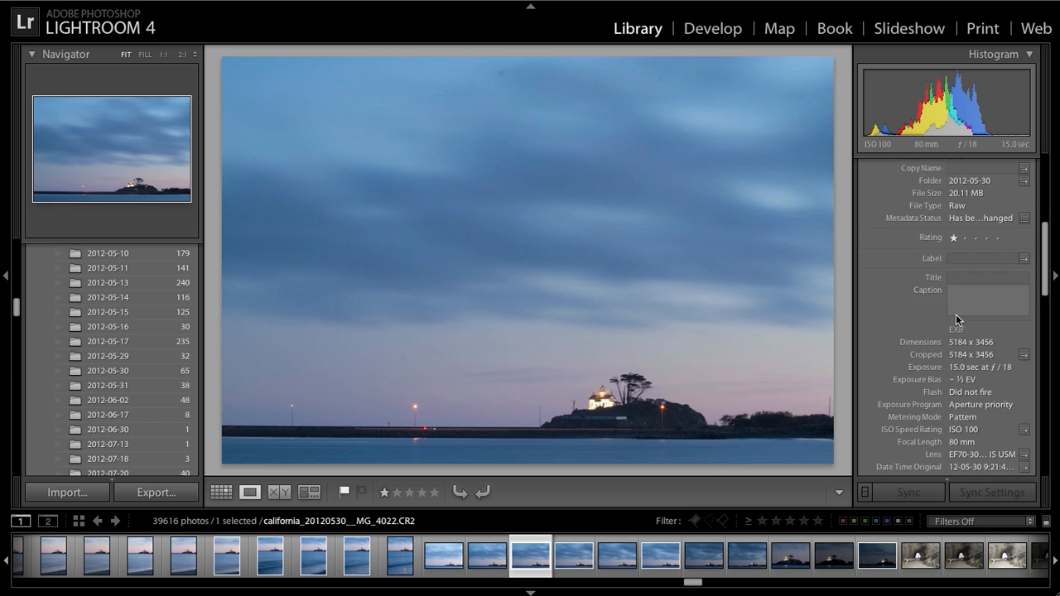
pyautogui.scroll(-5, 955, 317)
pyautogui.scroll(5, 955, 319)
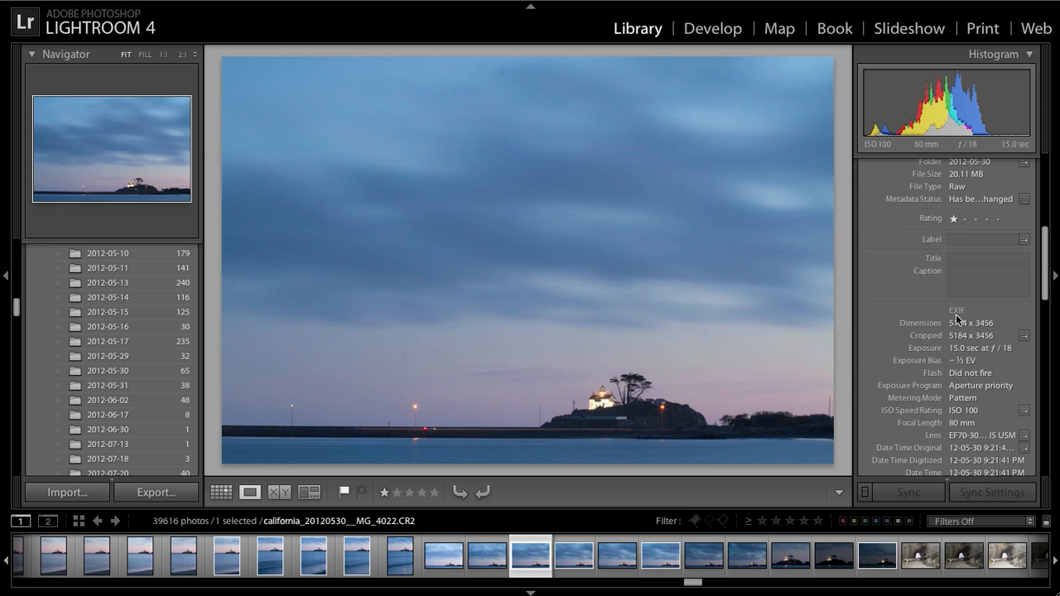